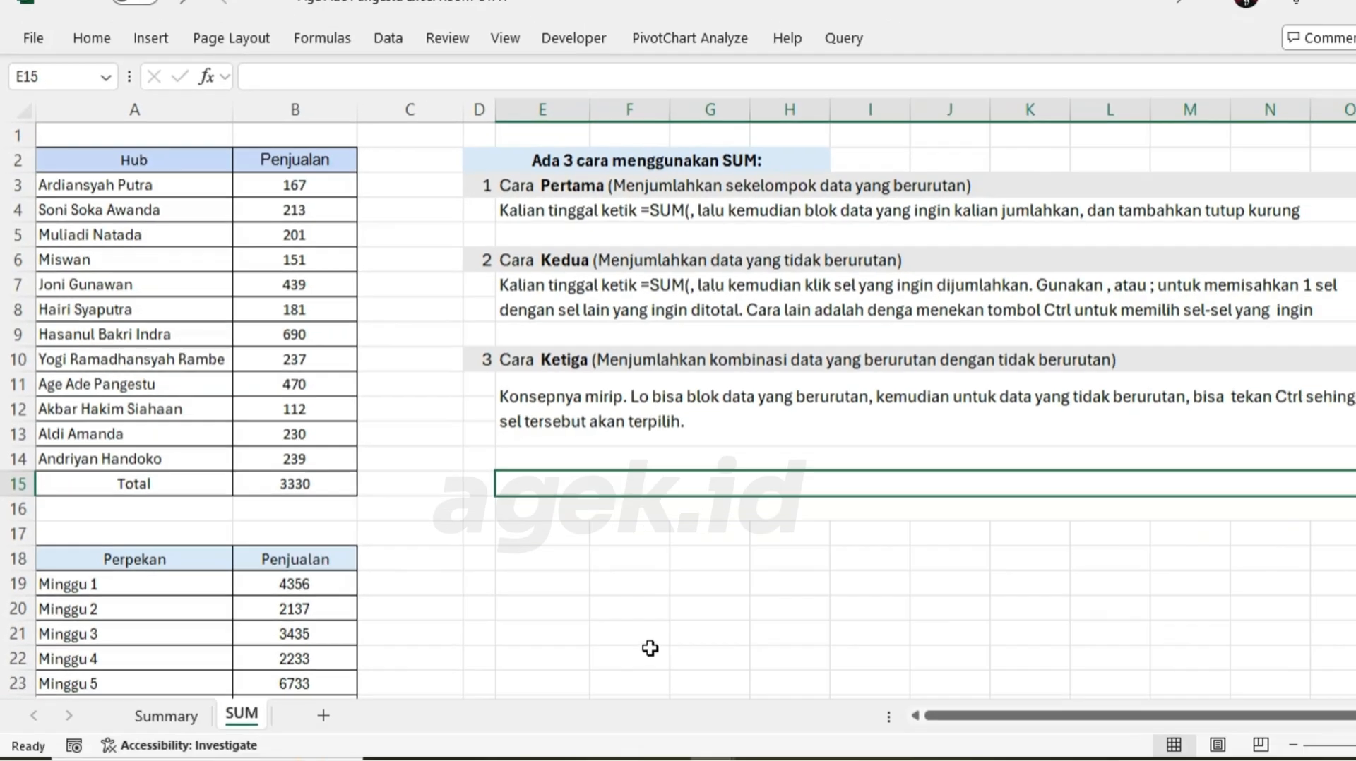
click(578, 631)
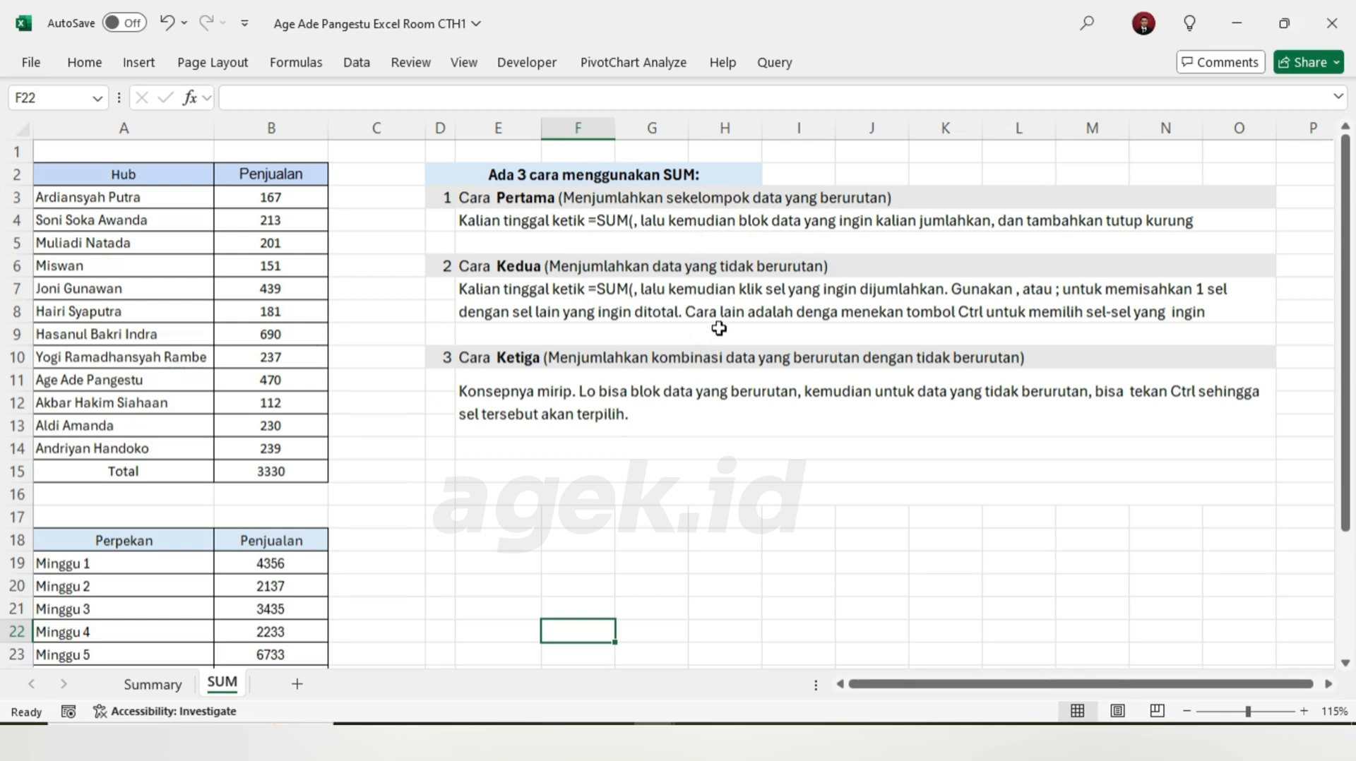
click(696, 443)
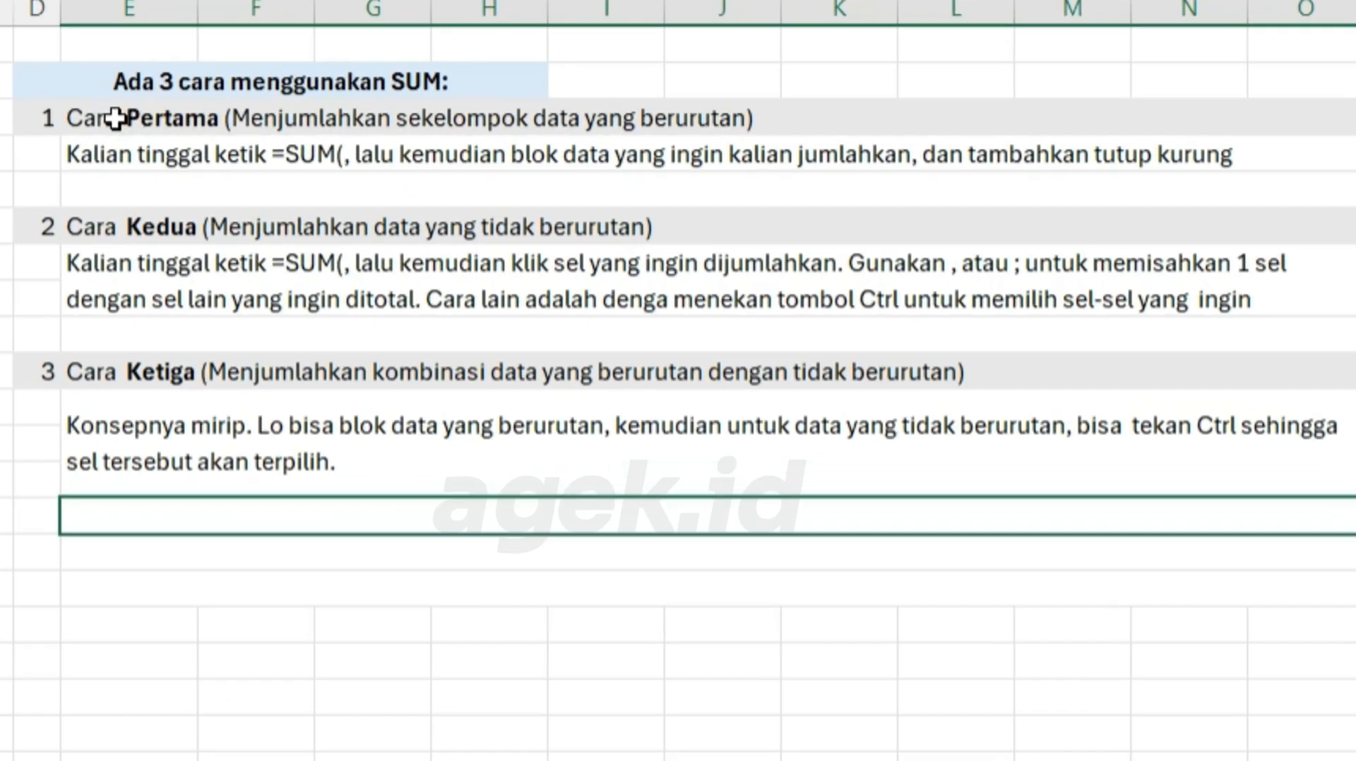
click(492, 212)
click(492, 194)
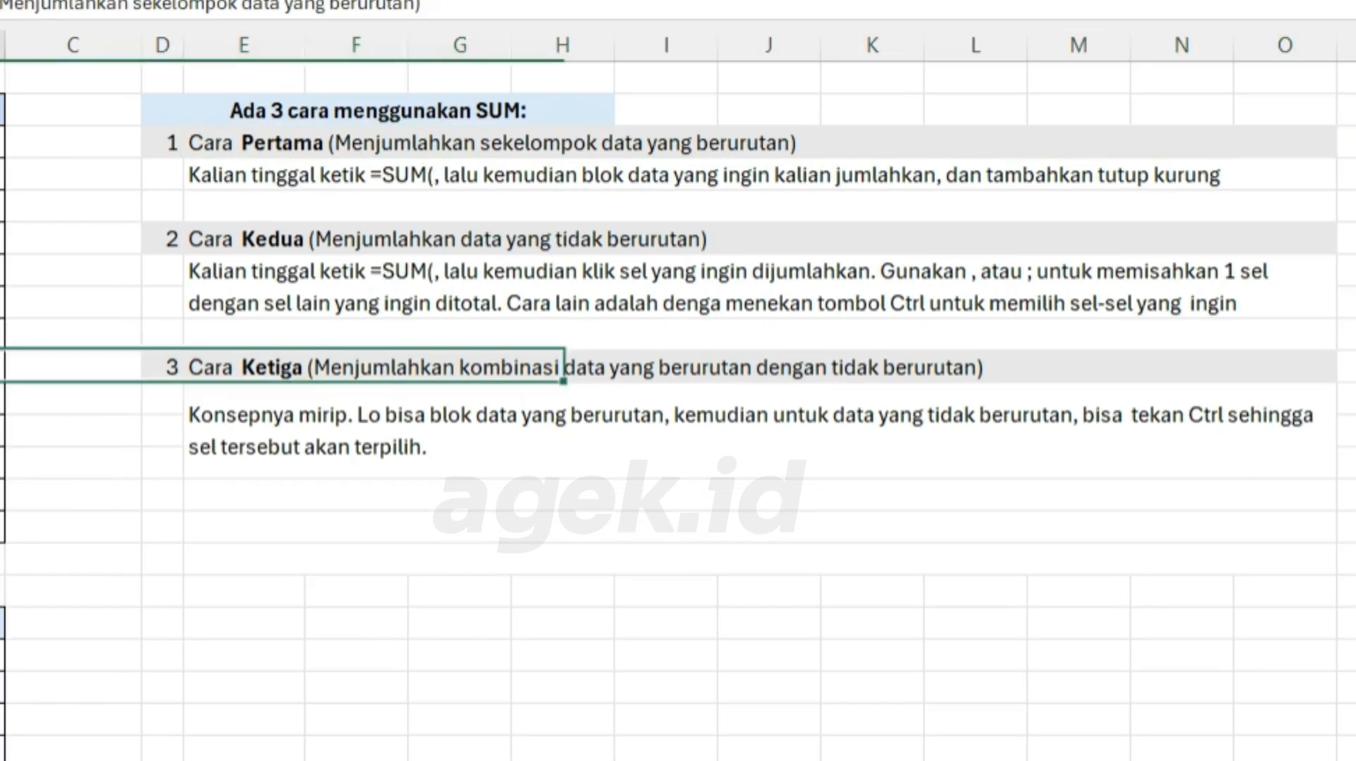
Clear the first table's Total in B15 and enter the formula =SUM(B3:B14) there
click(273, 475)
key(Delete)
click(379, 495)
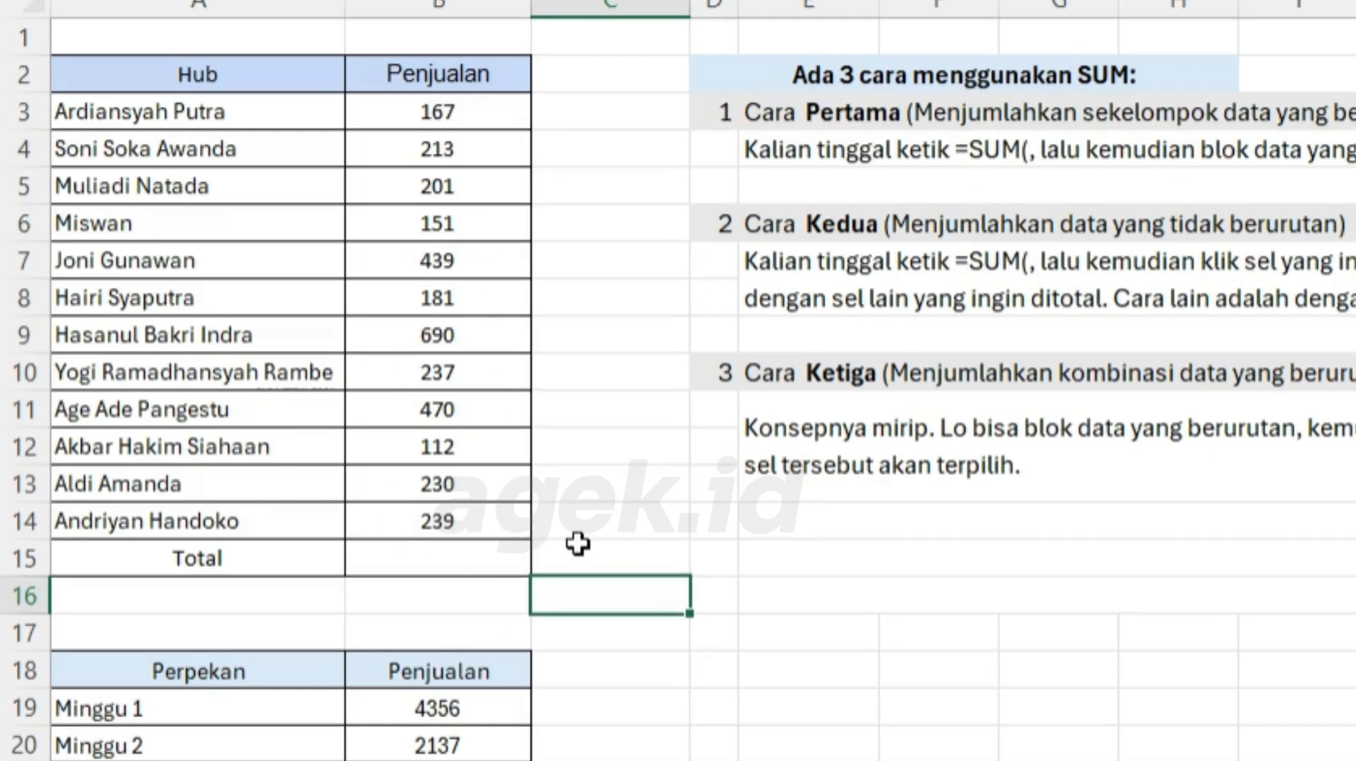
click(445, 564)
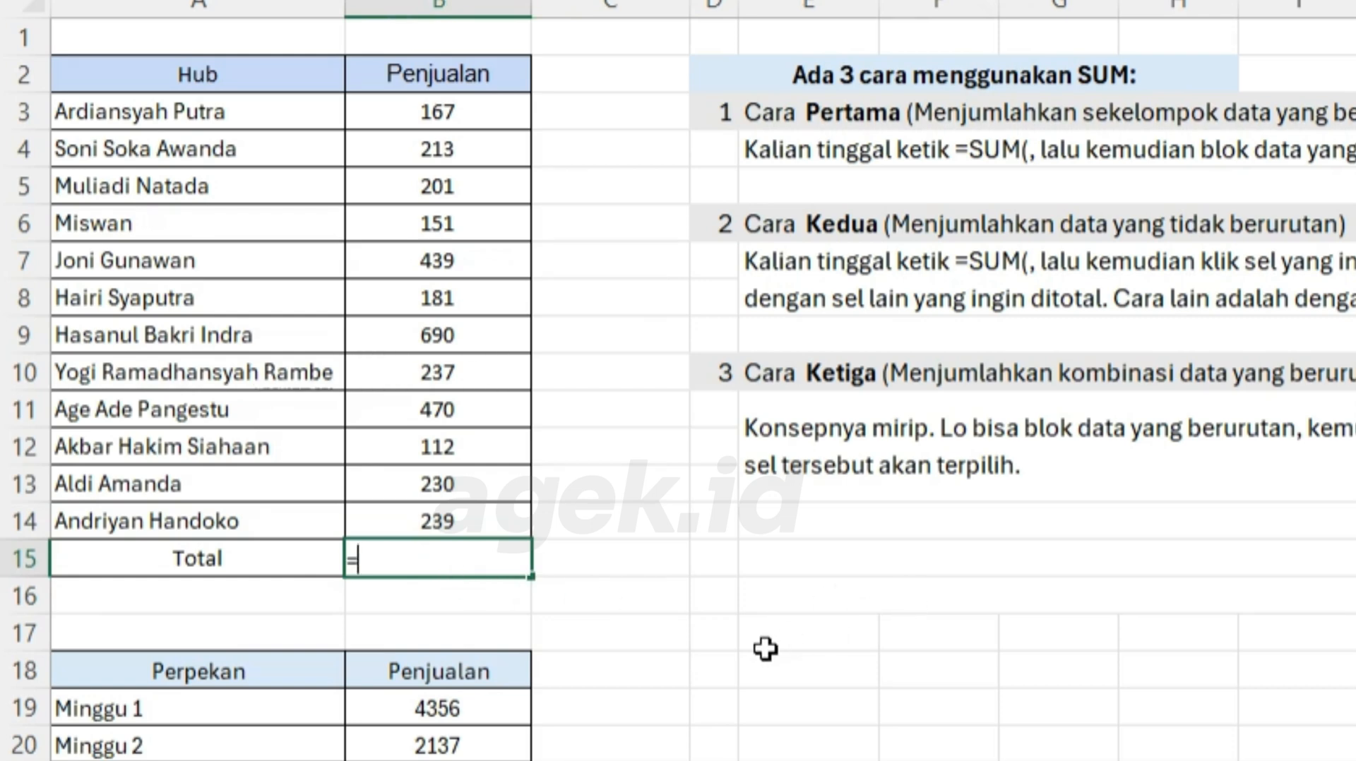
text(=SUM)
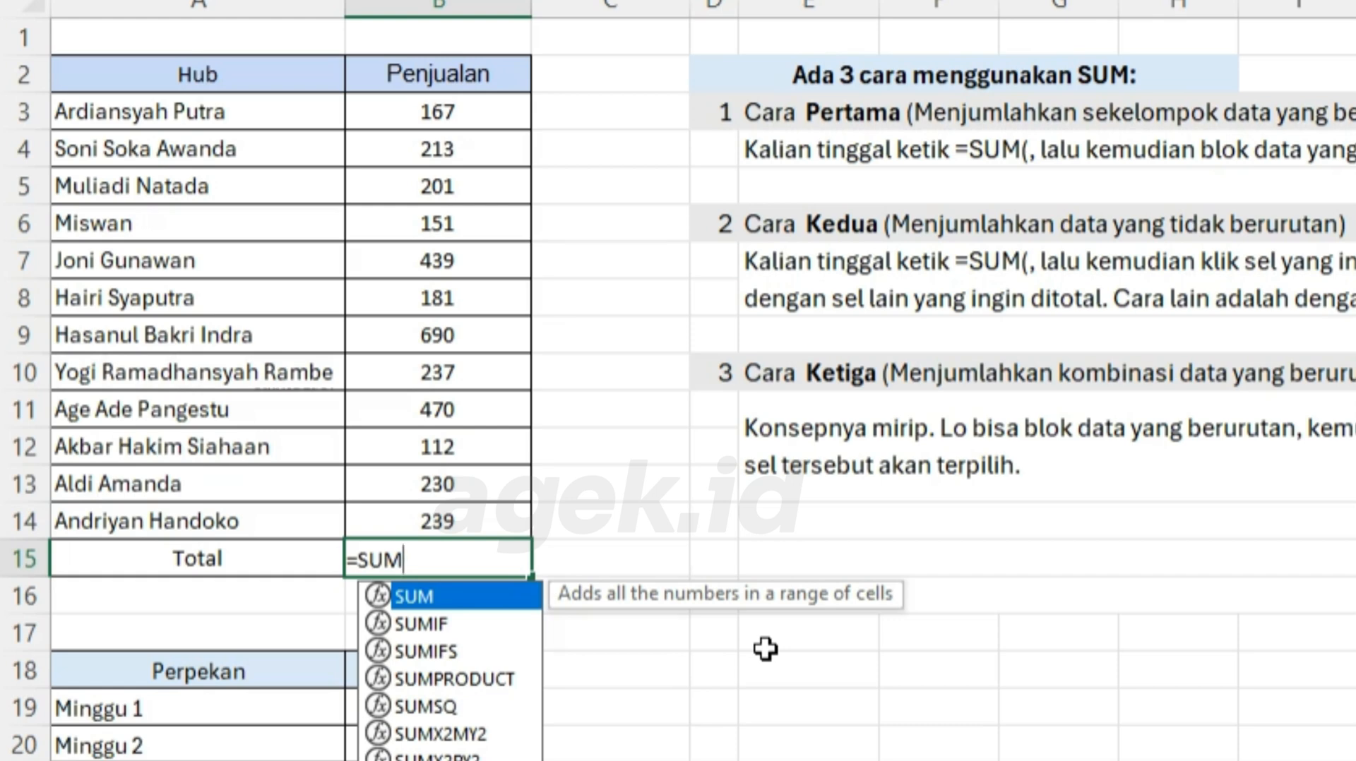
text(9)
key(BackSpace)
text(()
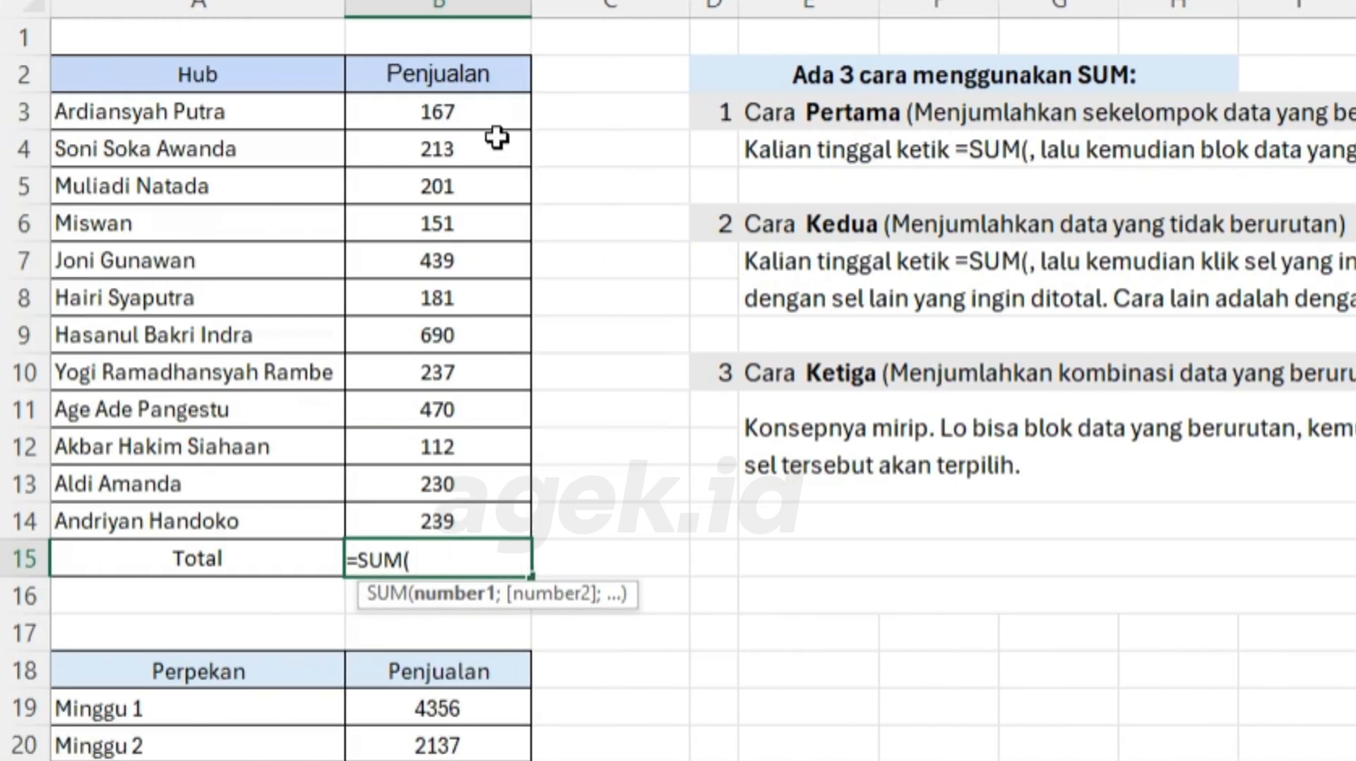
drag(472, 111, 481, 510)
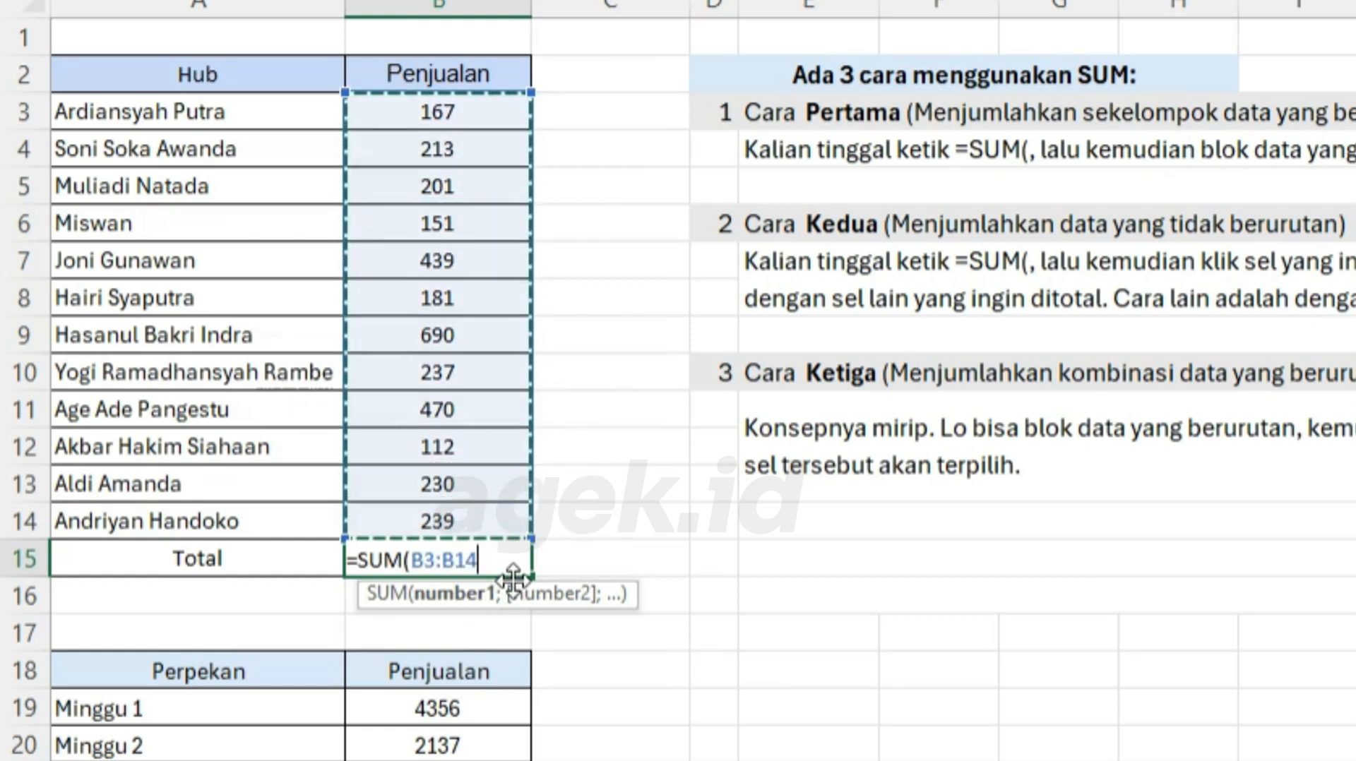
text())
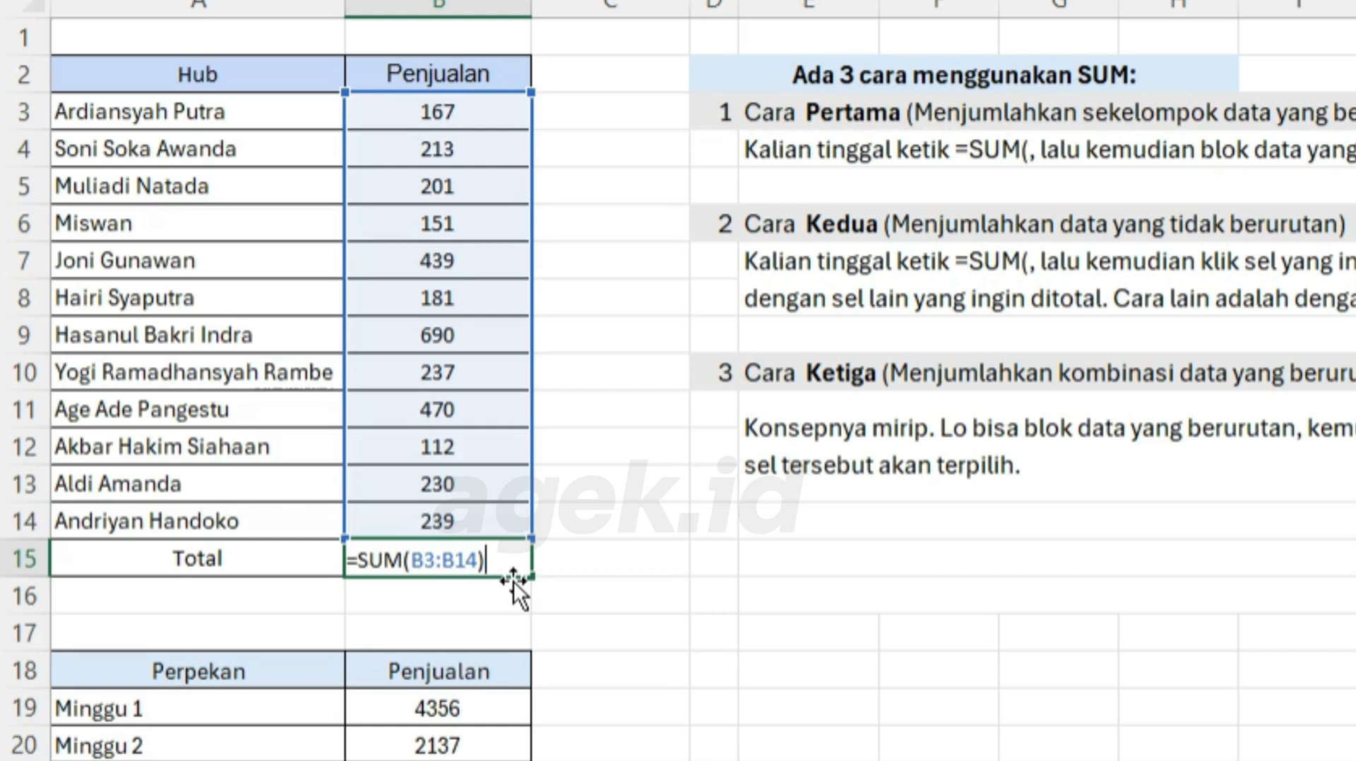
key(Return)
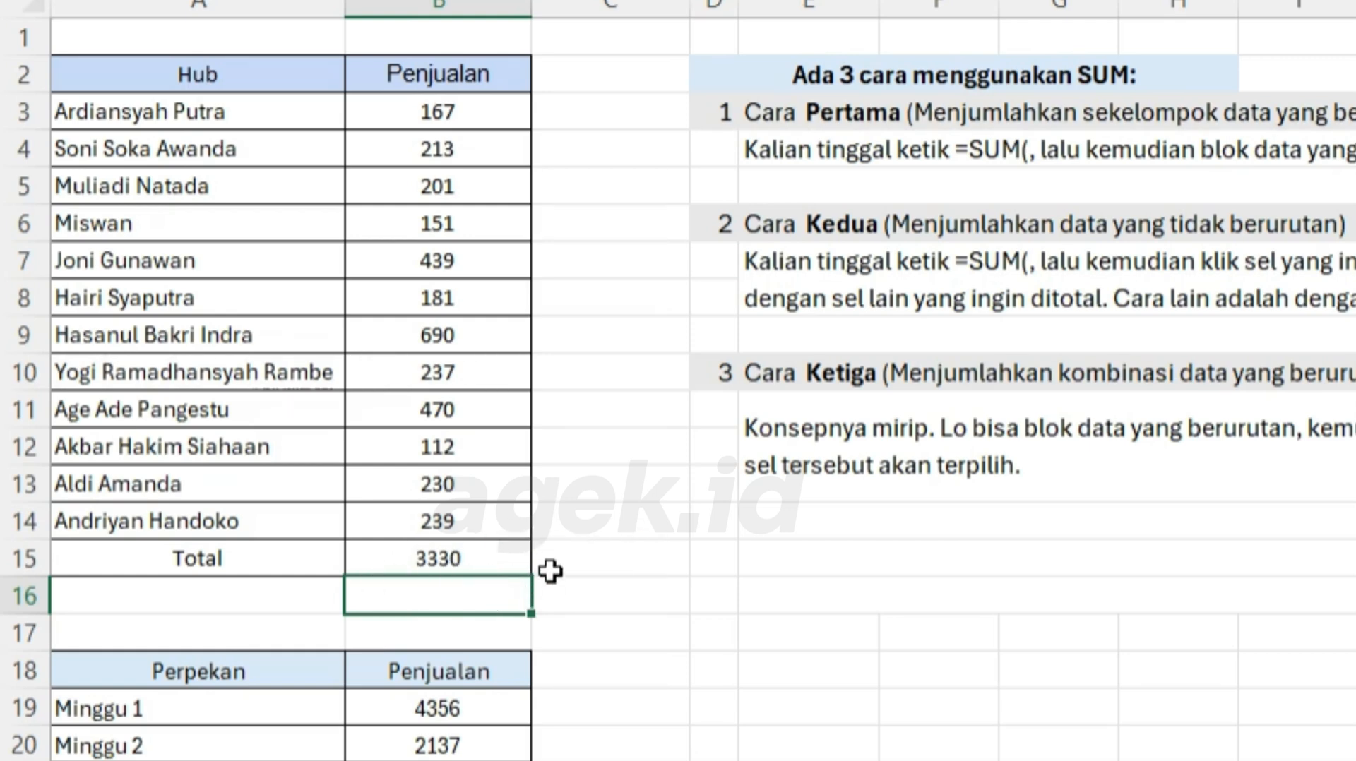
Inspect the SUM formula in the Total cell B15, and undo its entry
click(461, 559)
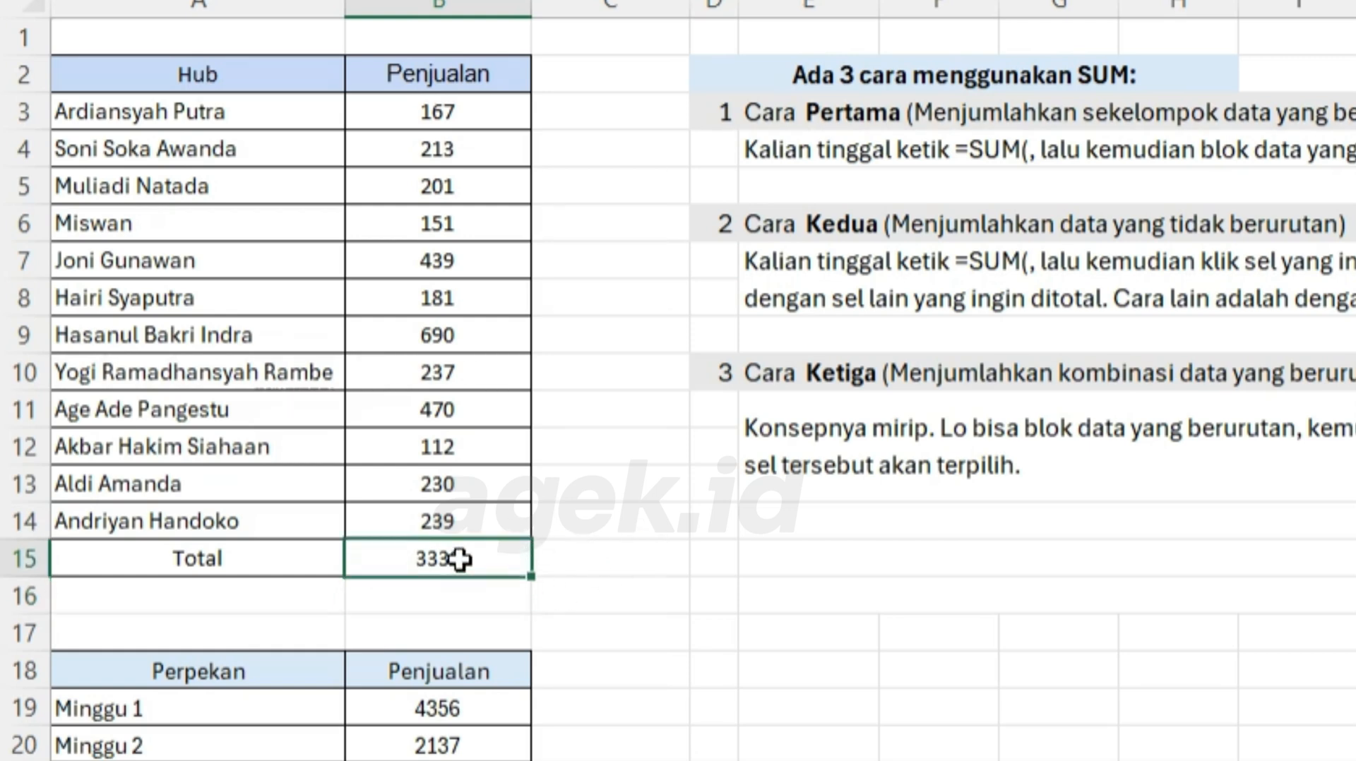
key(F2)
click(649, 595)
key(ctrl+z)
click(836, 609)
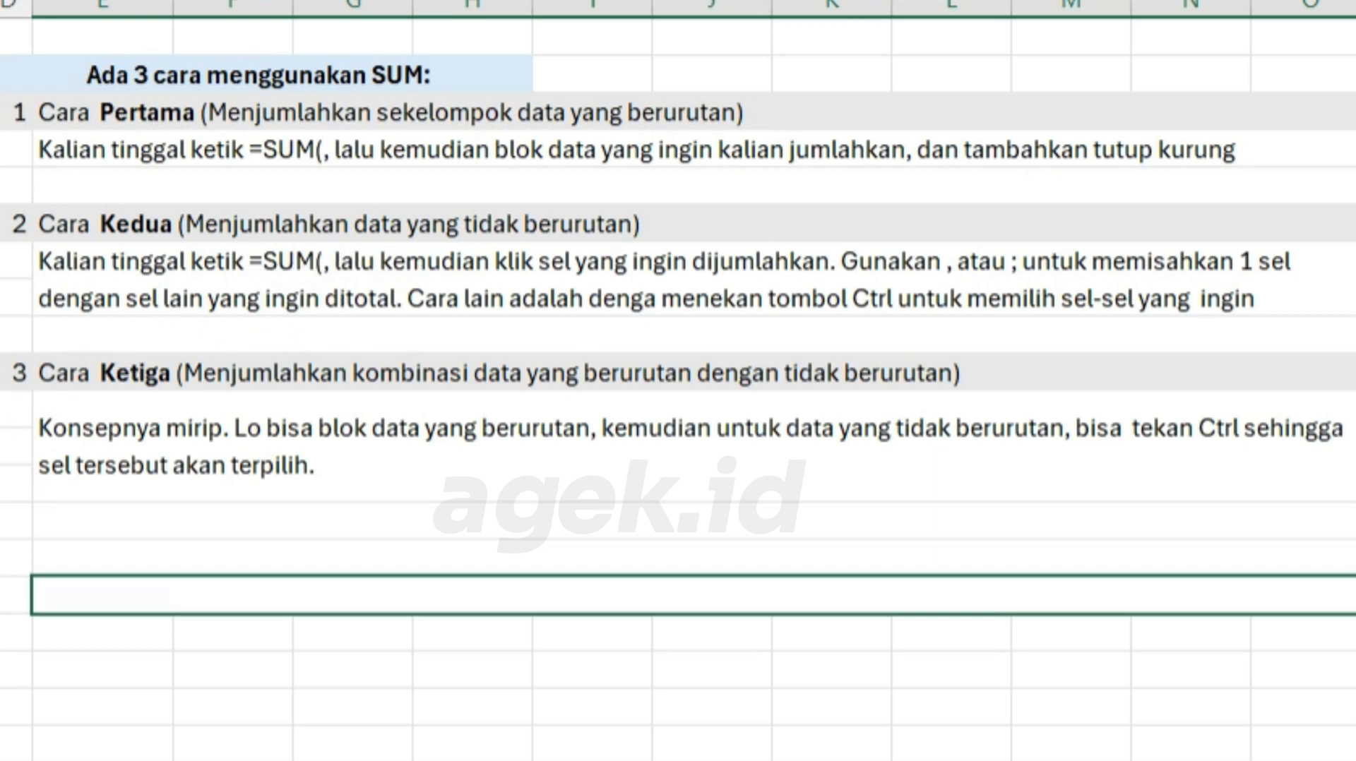
Enter =SUM(B3:B5;B10:B12) in the Total cell B15 to add two separate groups of sales values
click(428, 560)
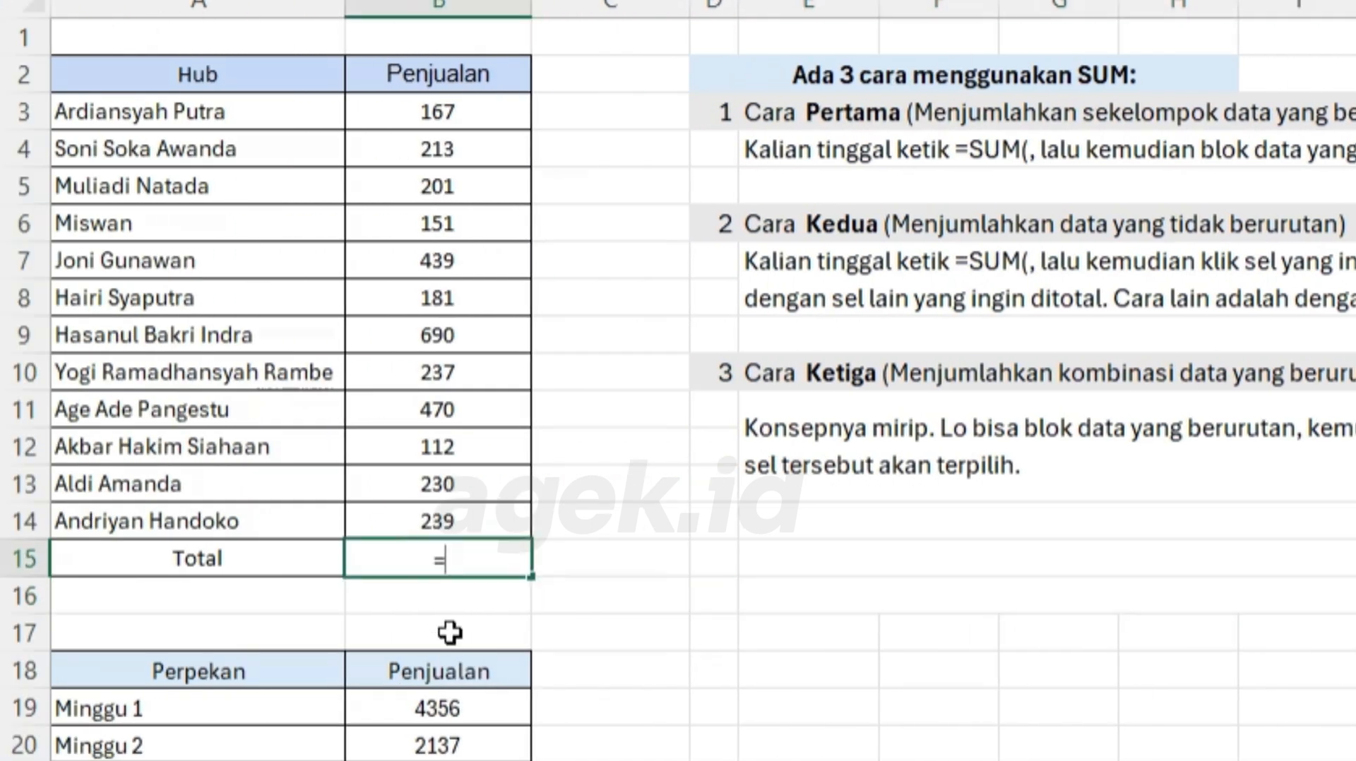
text(=S)
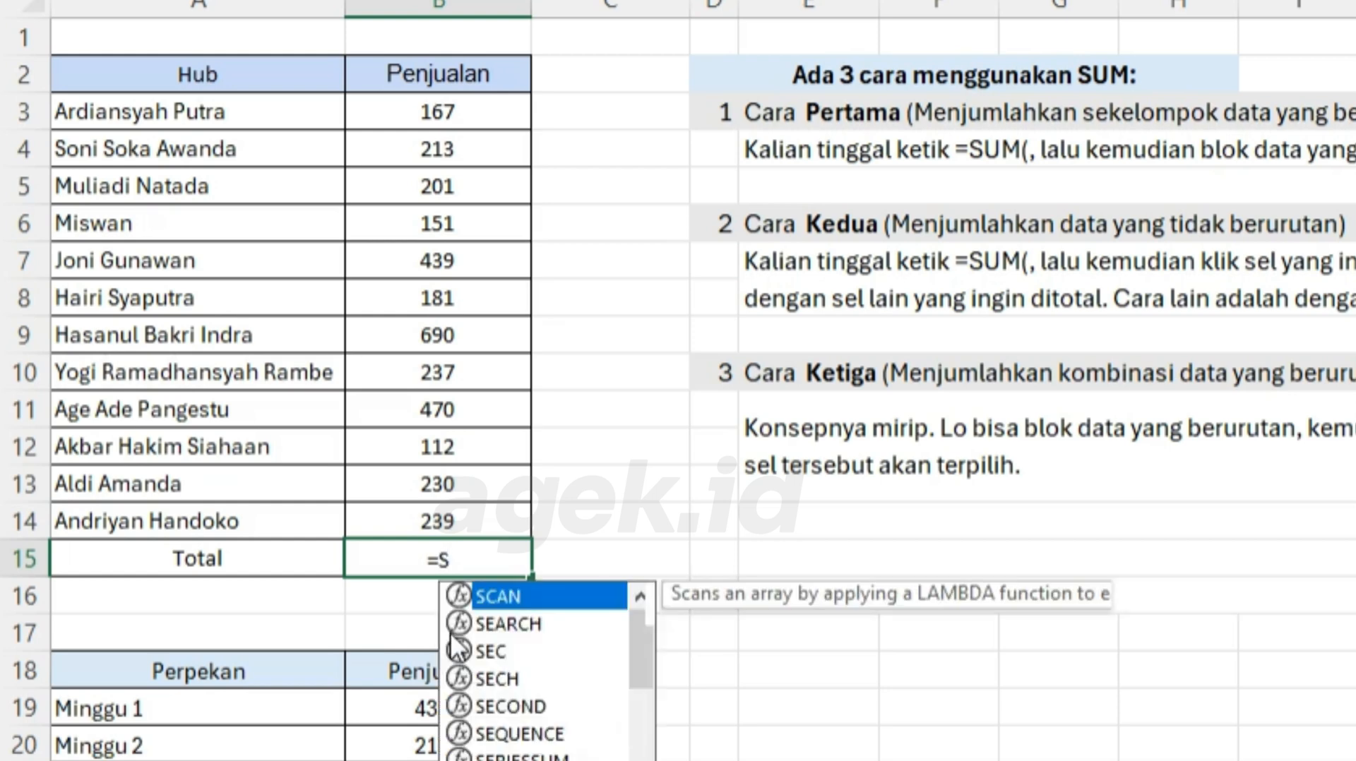
text(UM()
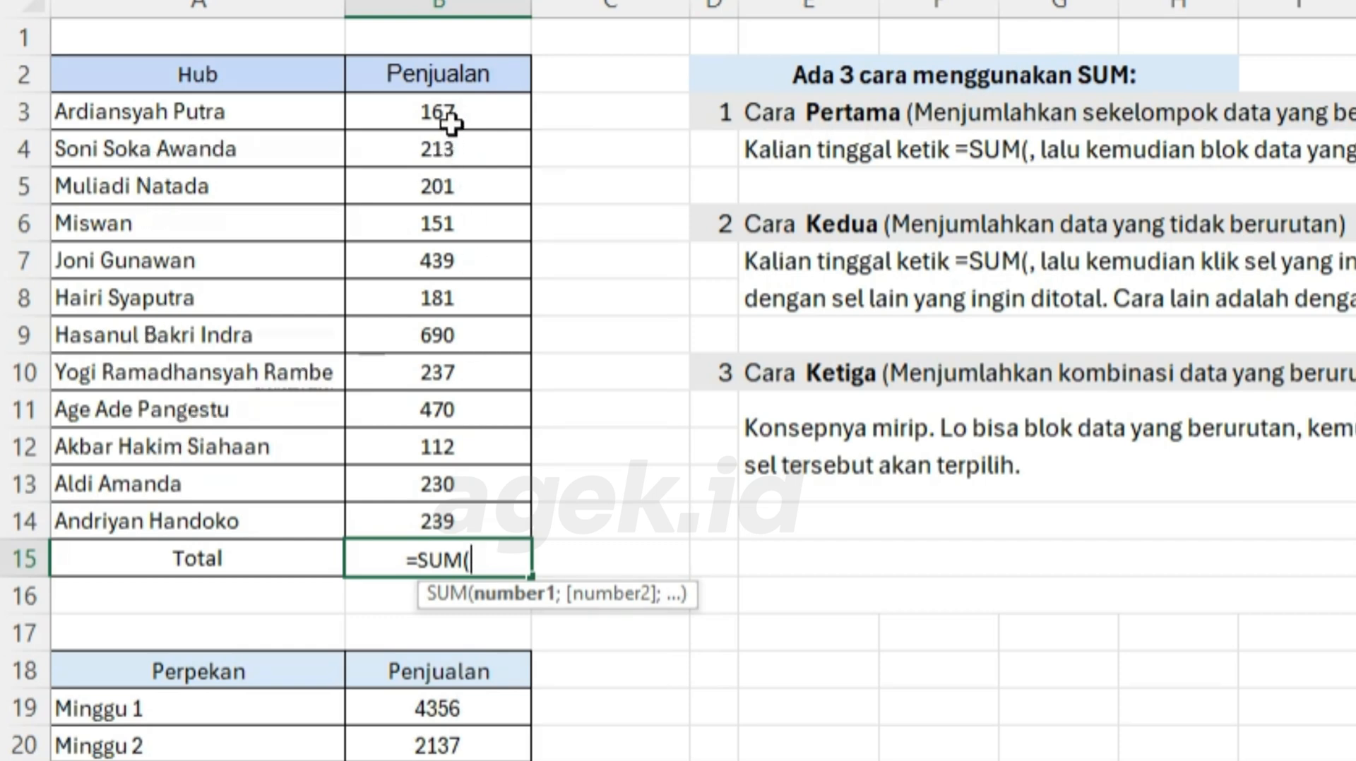
drag(455, 117, 457, 192)
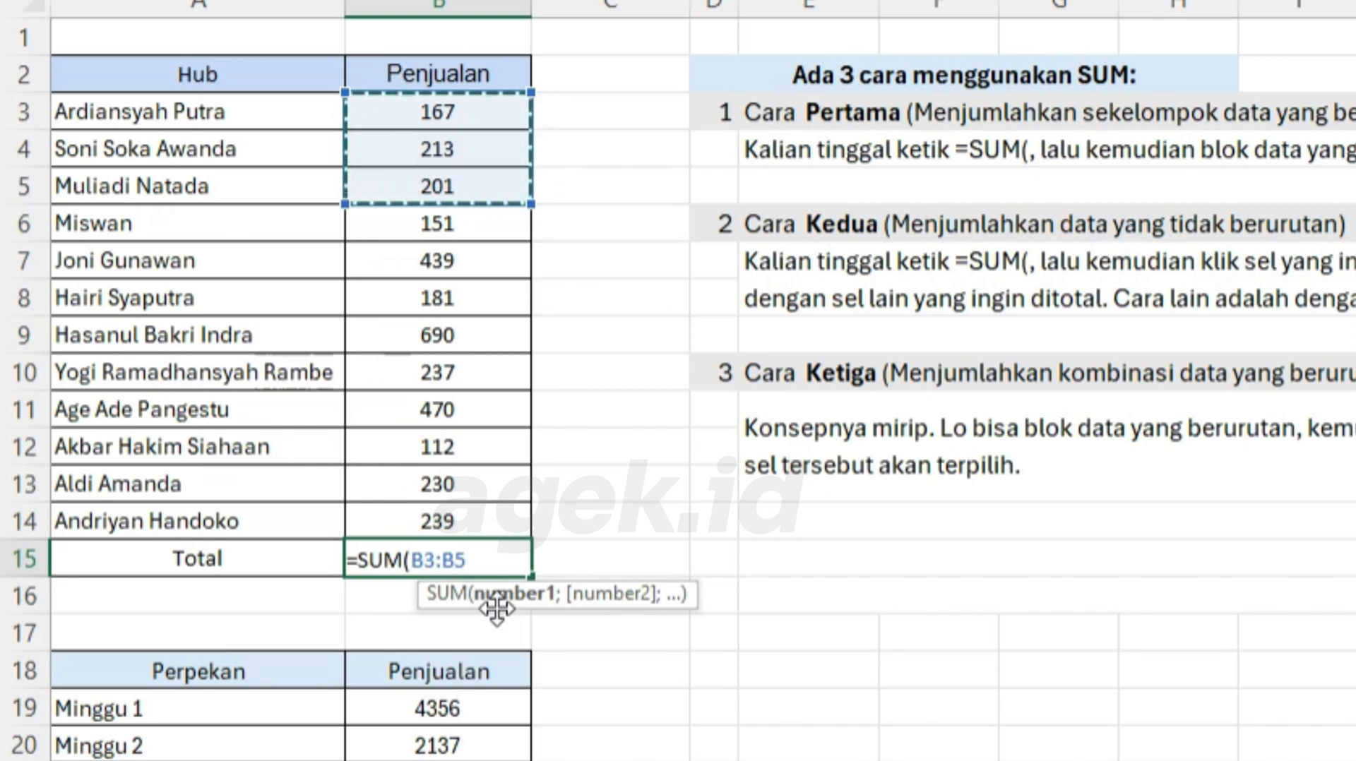
text(;)
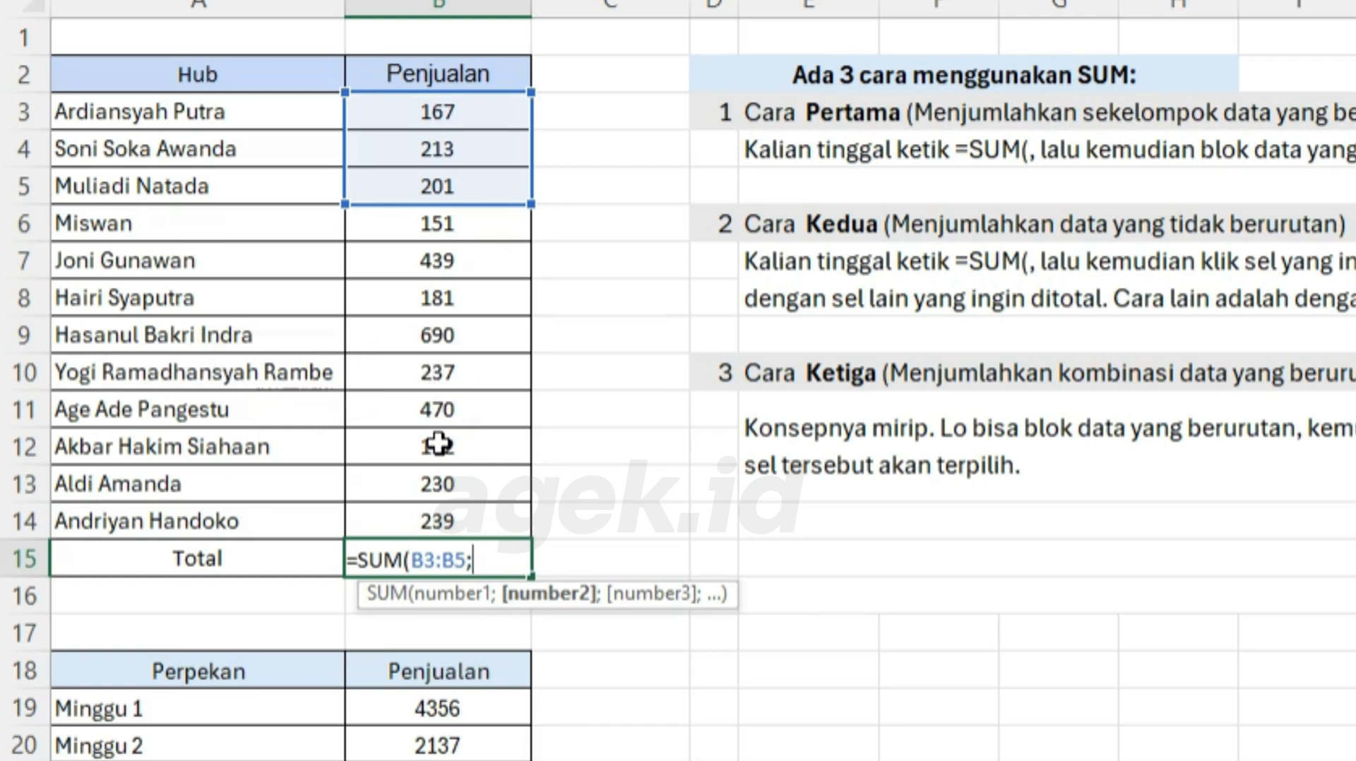
drag(452, 381, 456, 459)
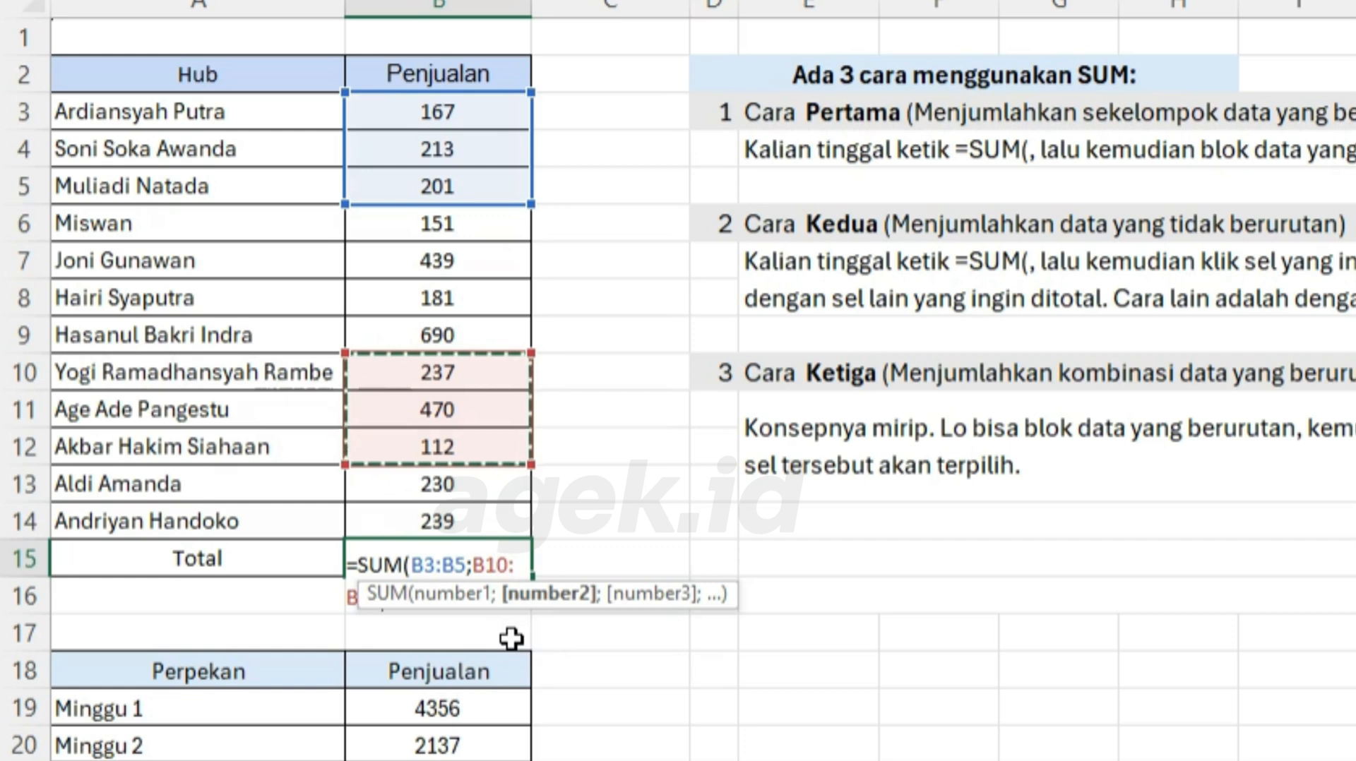
text())
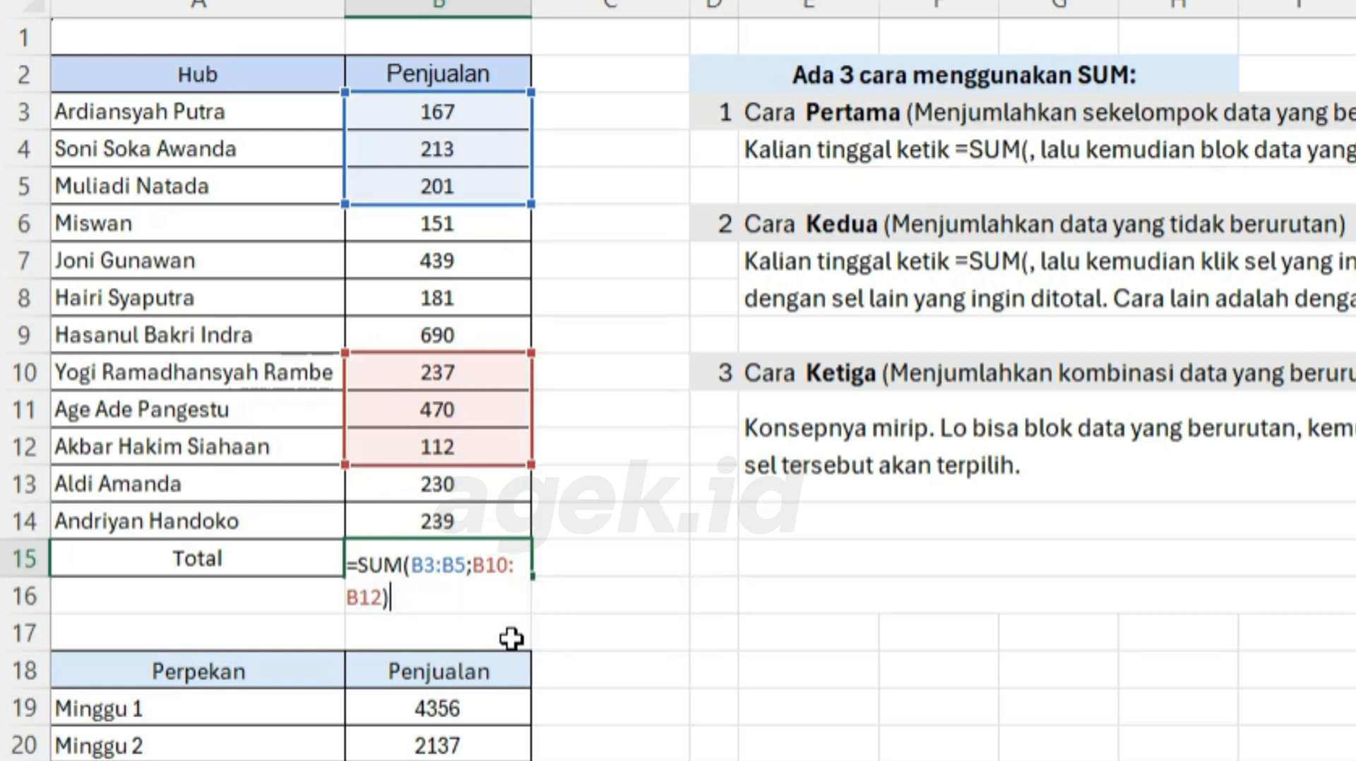
key(Return)
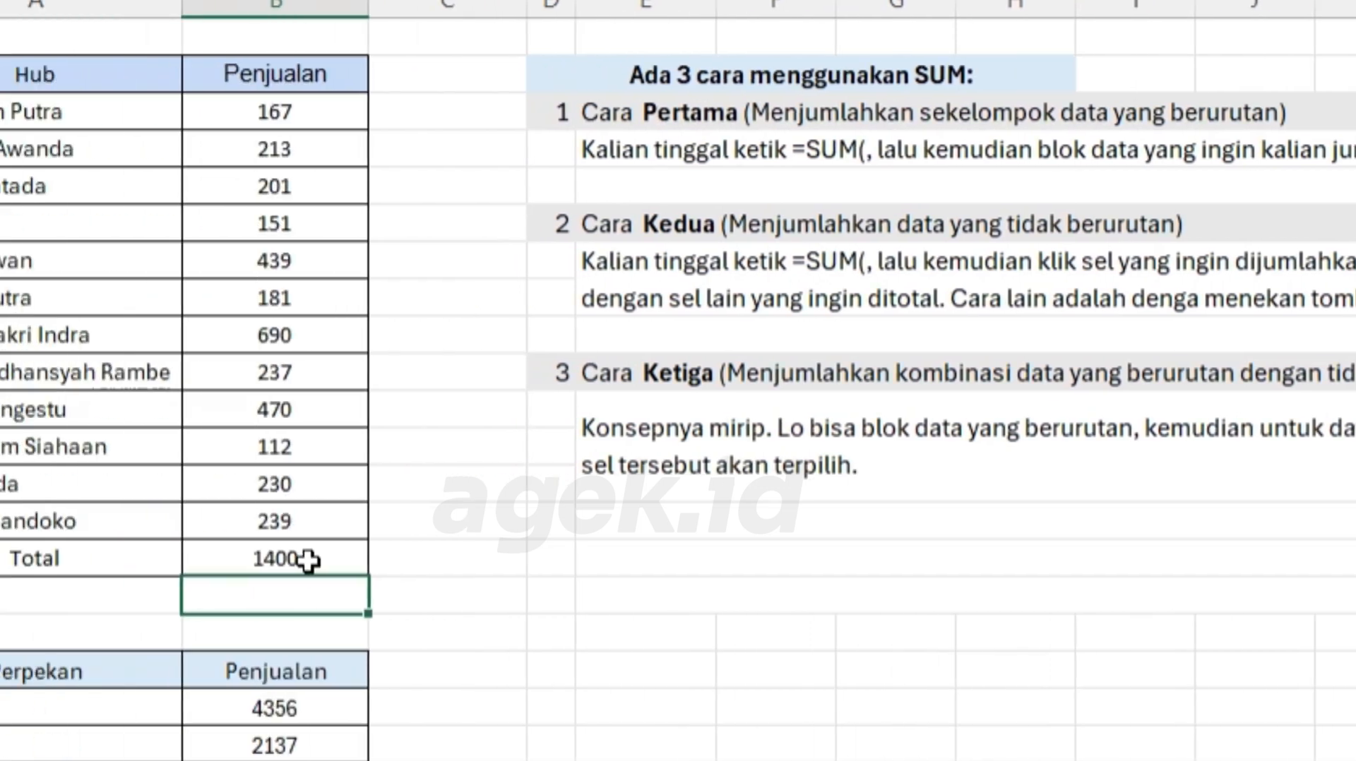
click(471, 561)
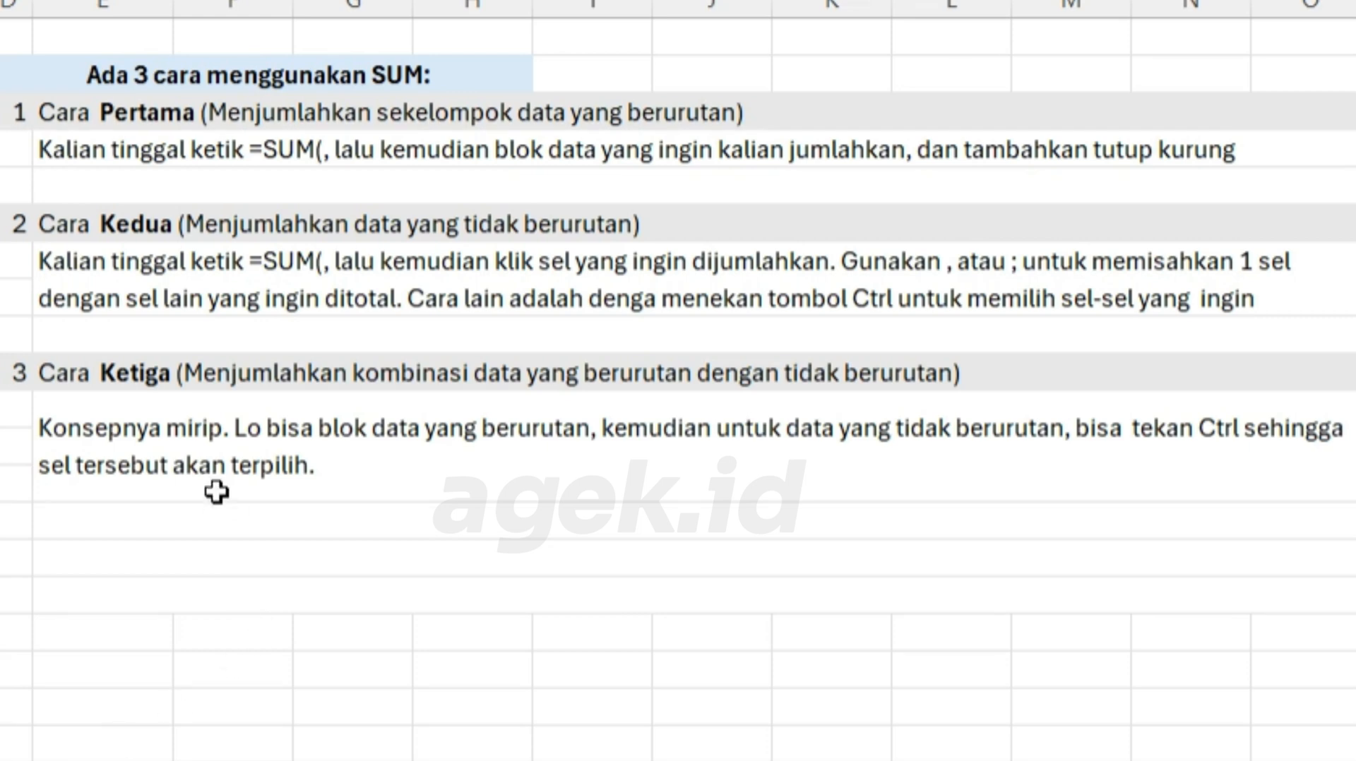
Replace the word "Lo" with "Kalian" in the explanation text under the third method, Cara Ketiga
double_click(263, 428)
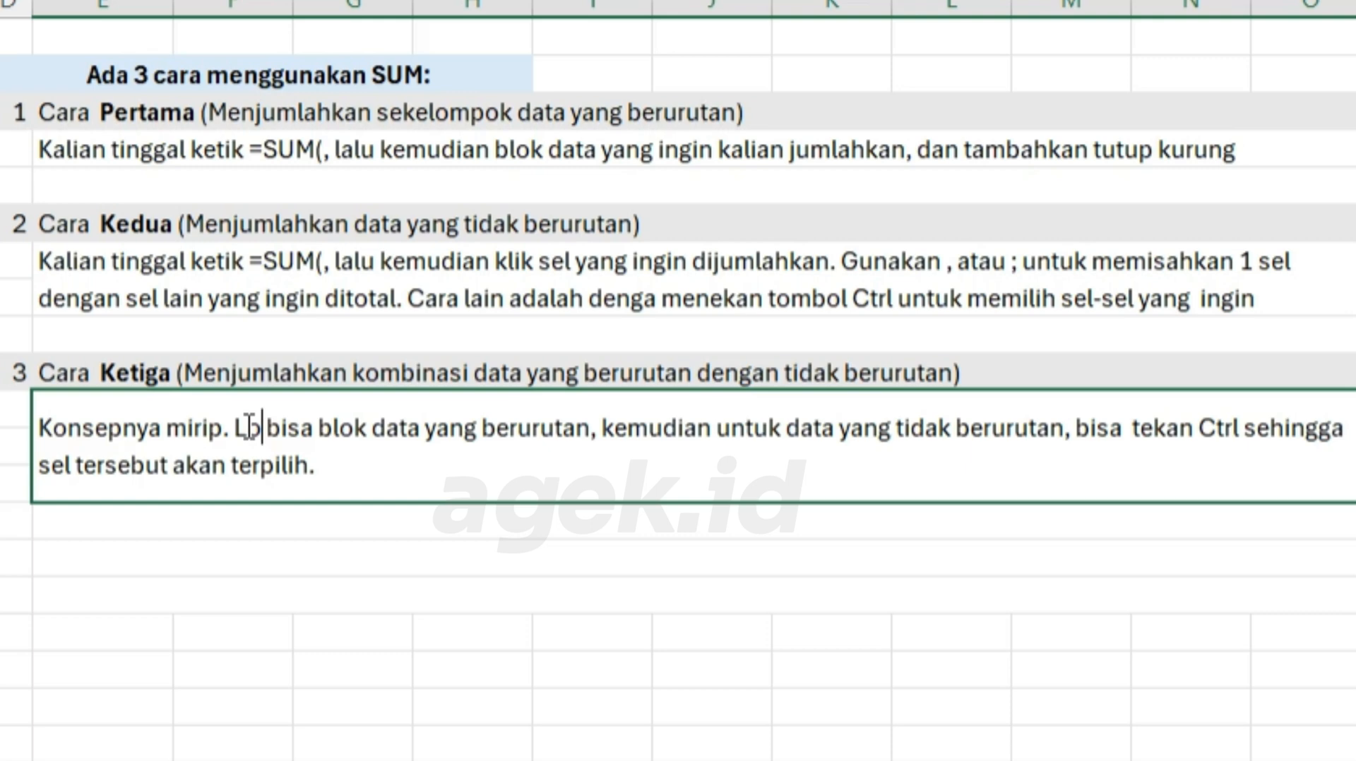
key(BackSpace)
key(BackSpace)
text(Kalian)
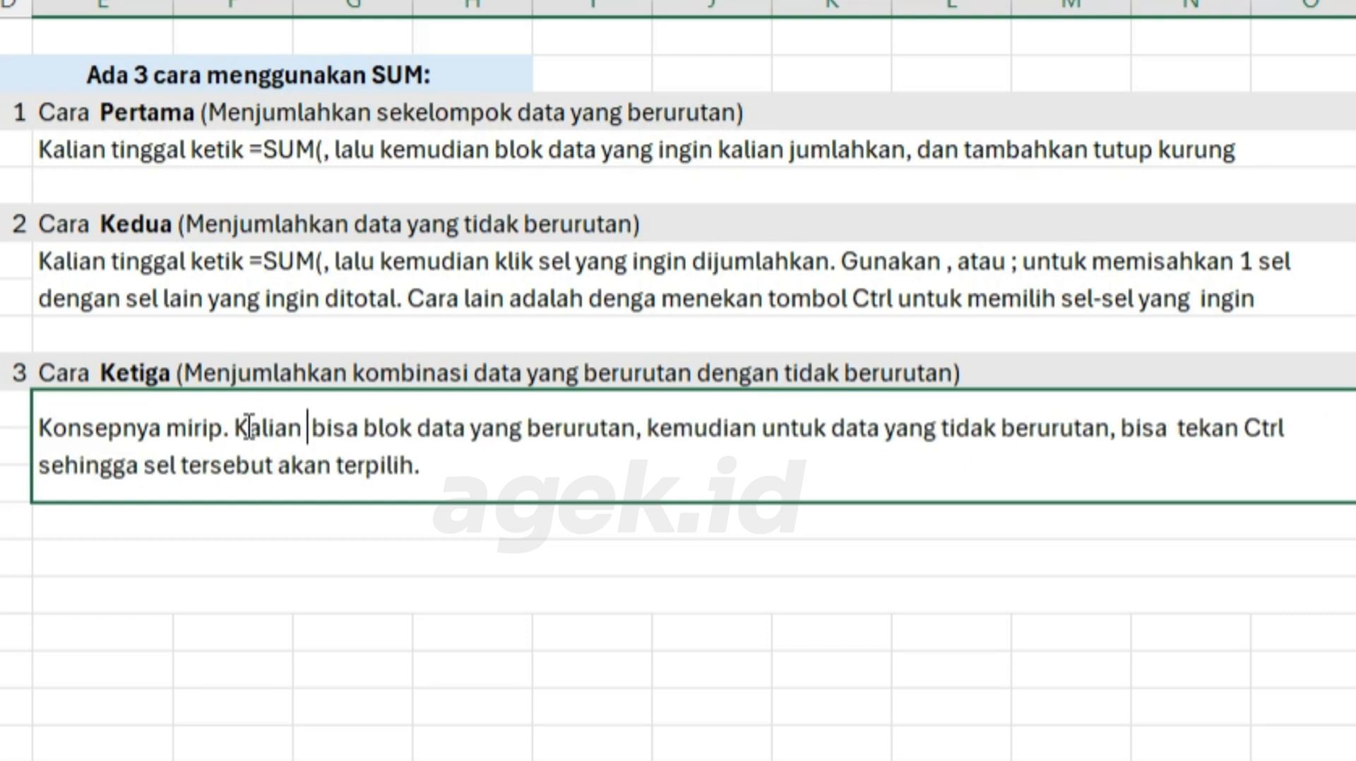
click(154, 645)
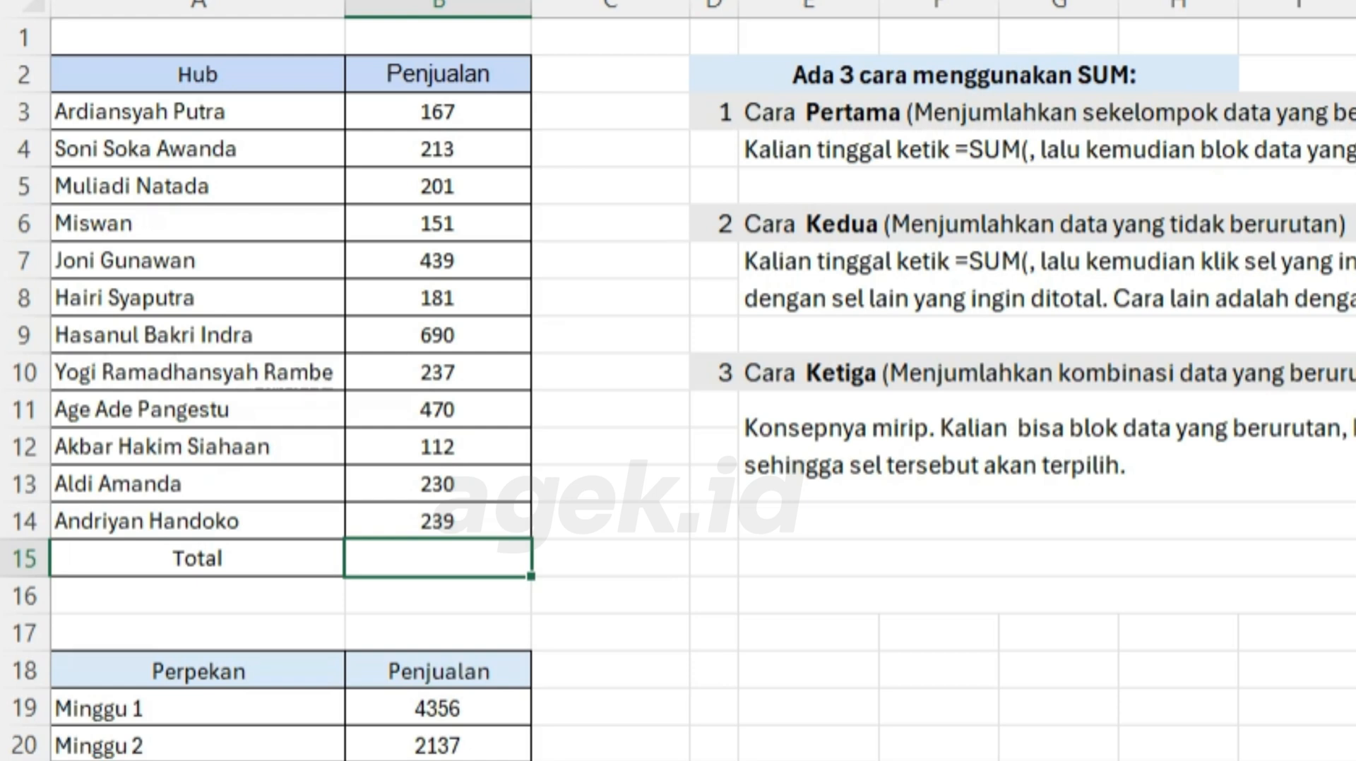
drag(501, 106, 451, 519)
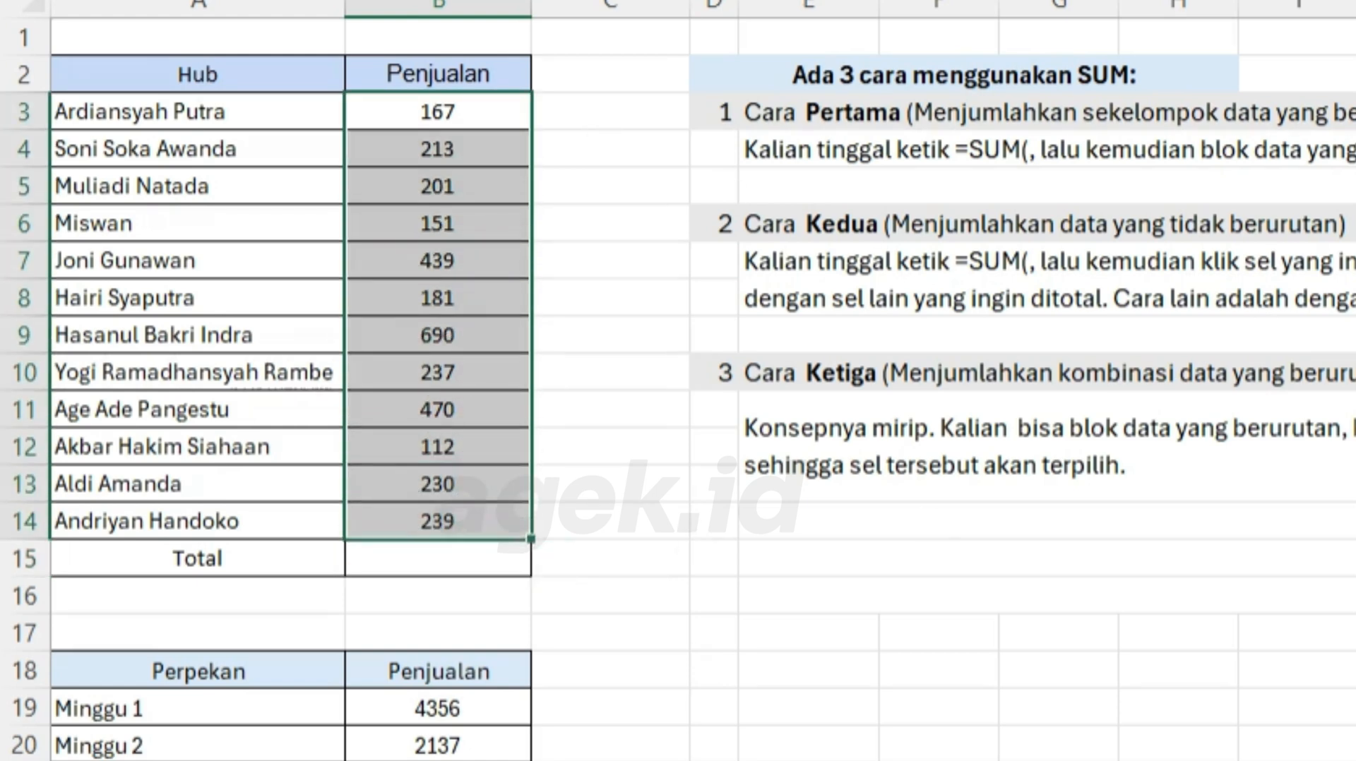
click(944, 760)
scroll(441, 749, down, 1)
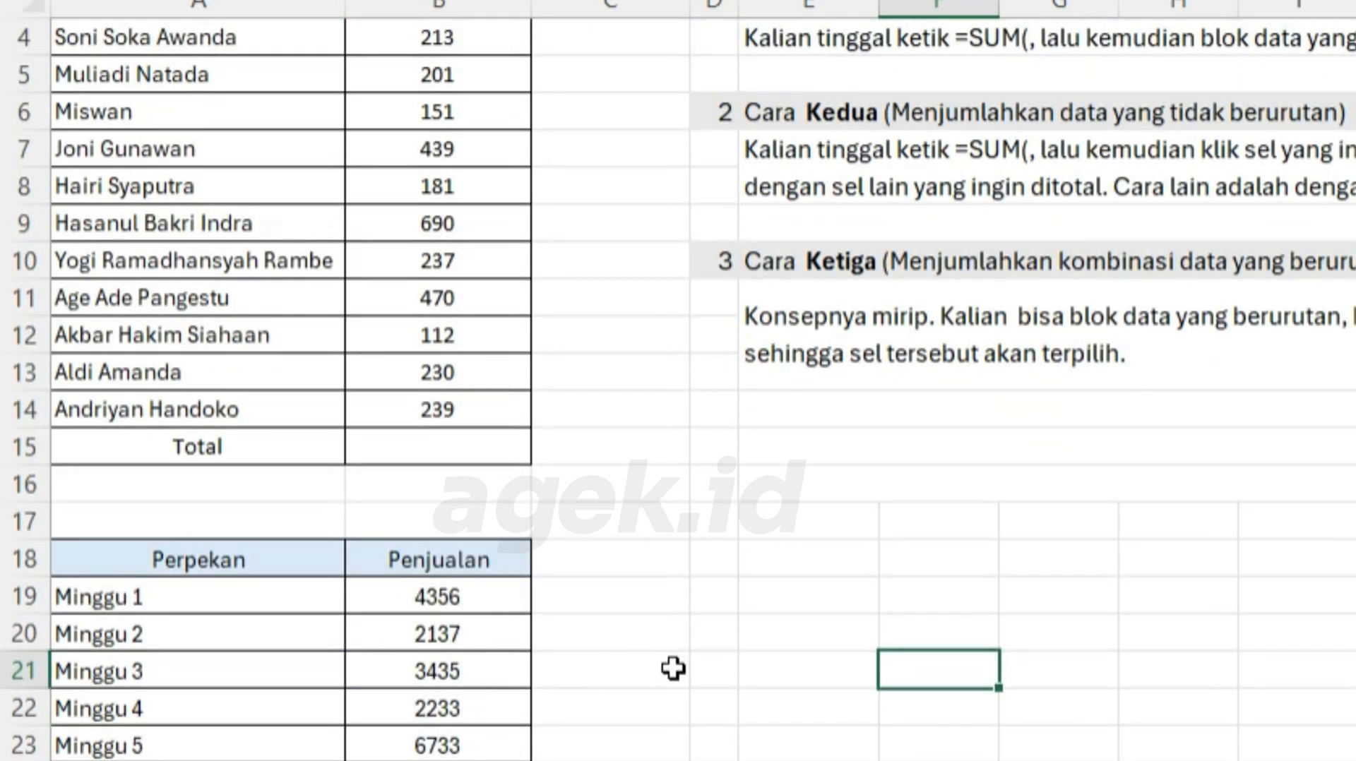
click(699, 625)
scroll(657, 615, up, 1)
Enter =SUM(B3:B14;B23;B20) in the Total cell B15, combining the sales range with the Minggu 5 and Minggu 2 values
click(448, 562)
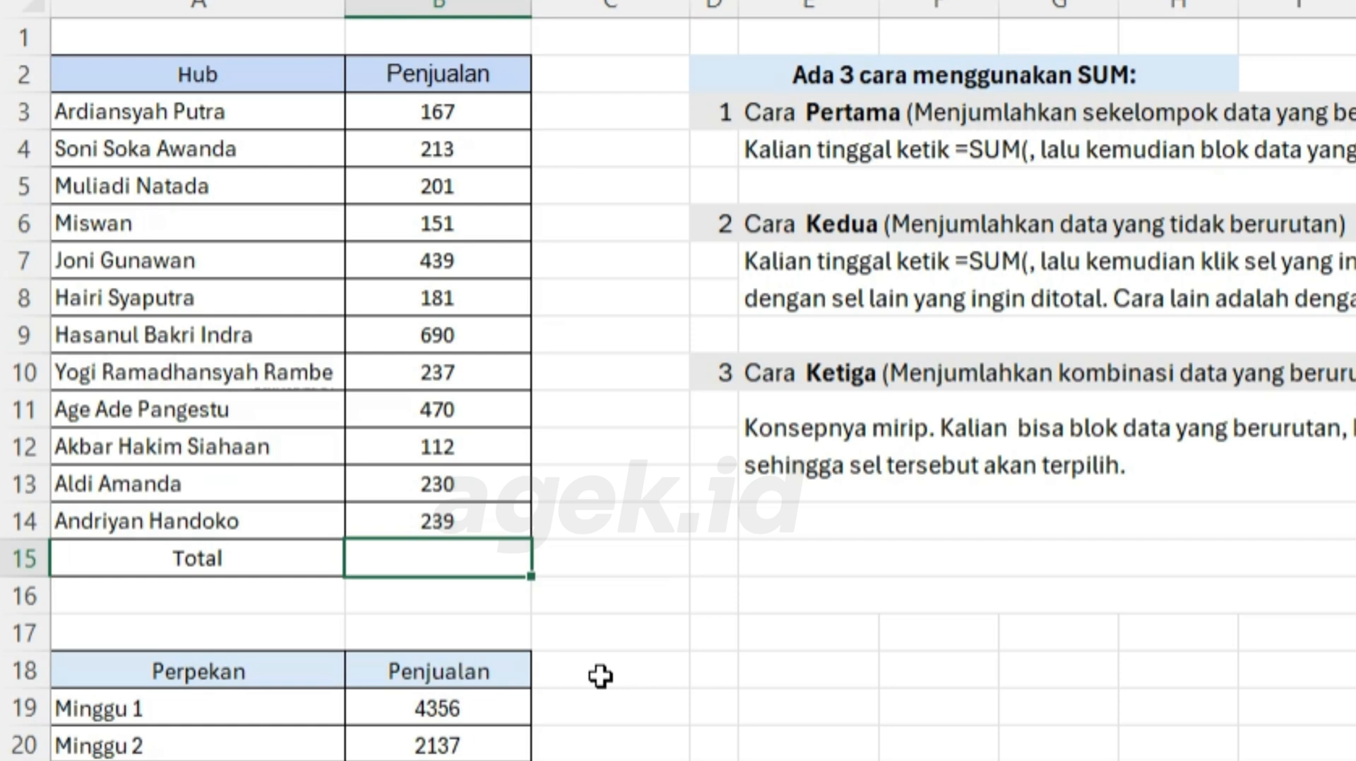
text(=SUM()
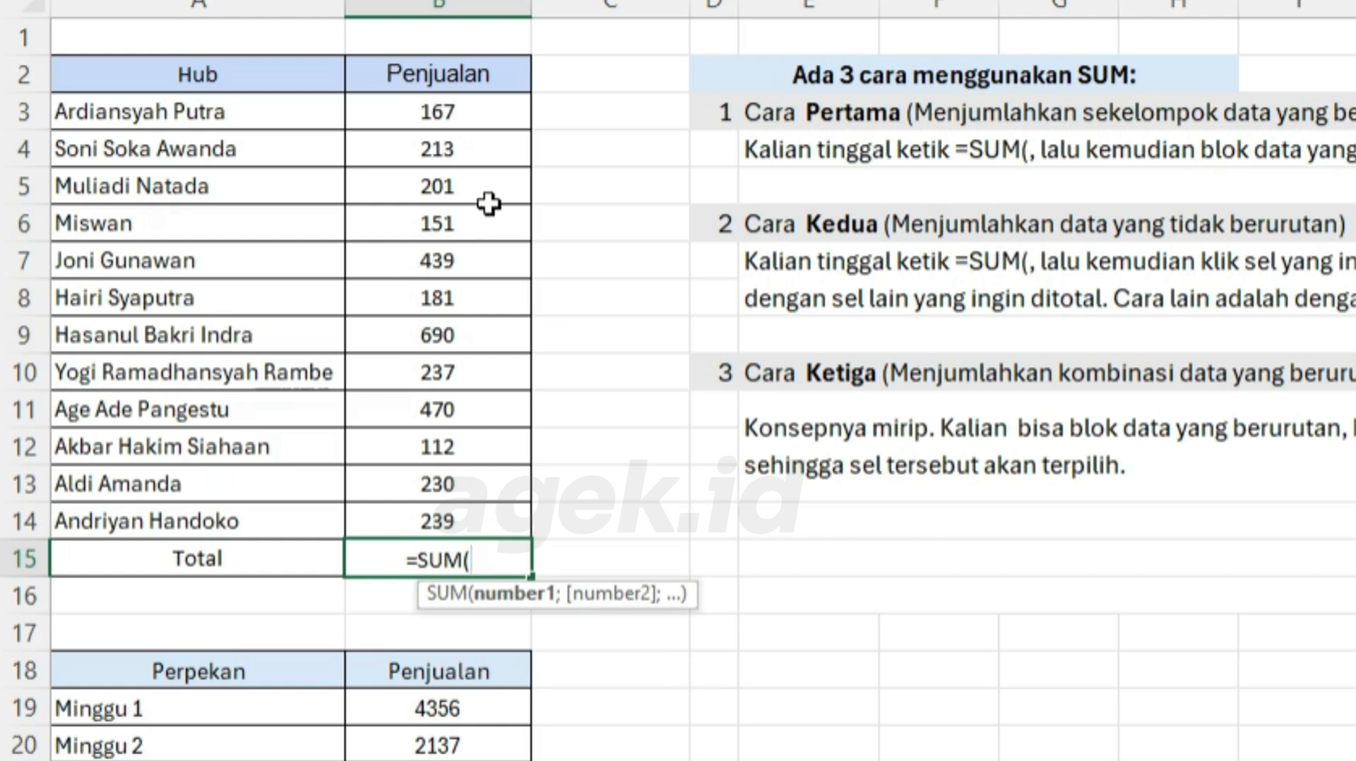
drag(499, 124, 481, 528)
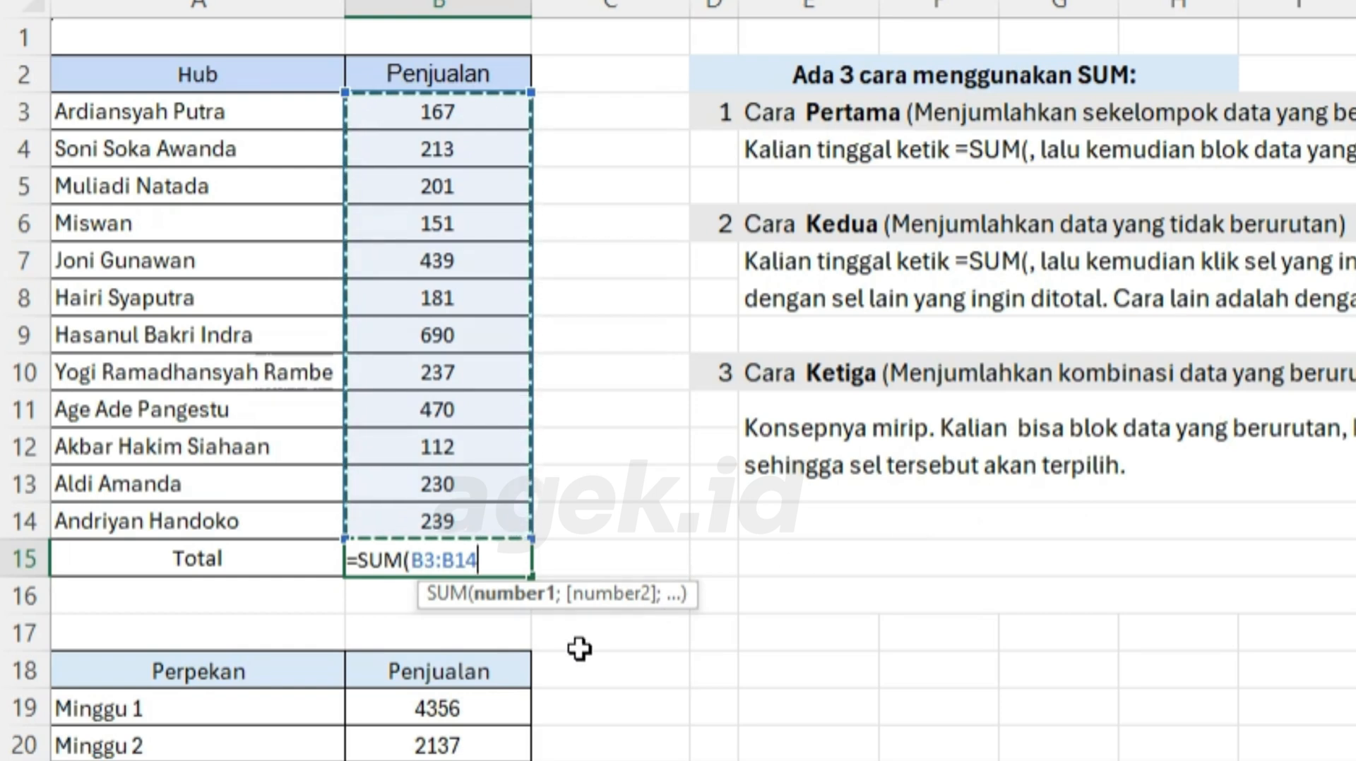
text(;)
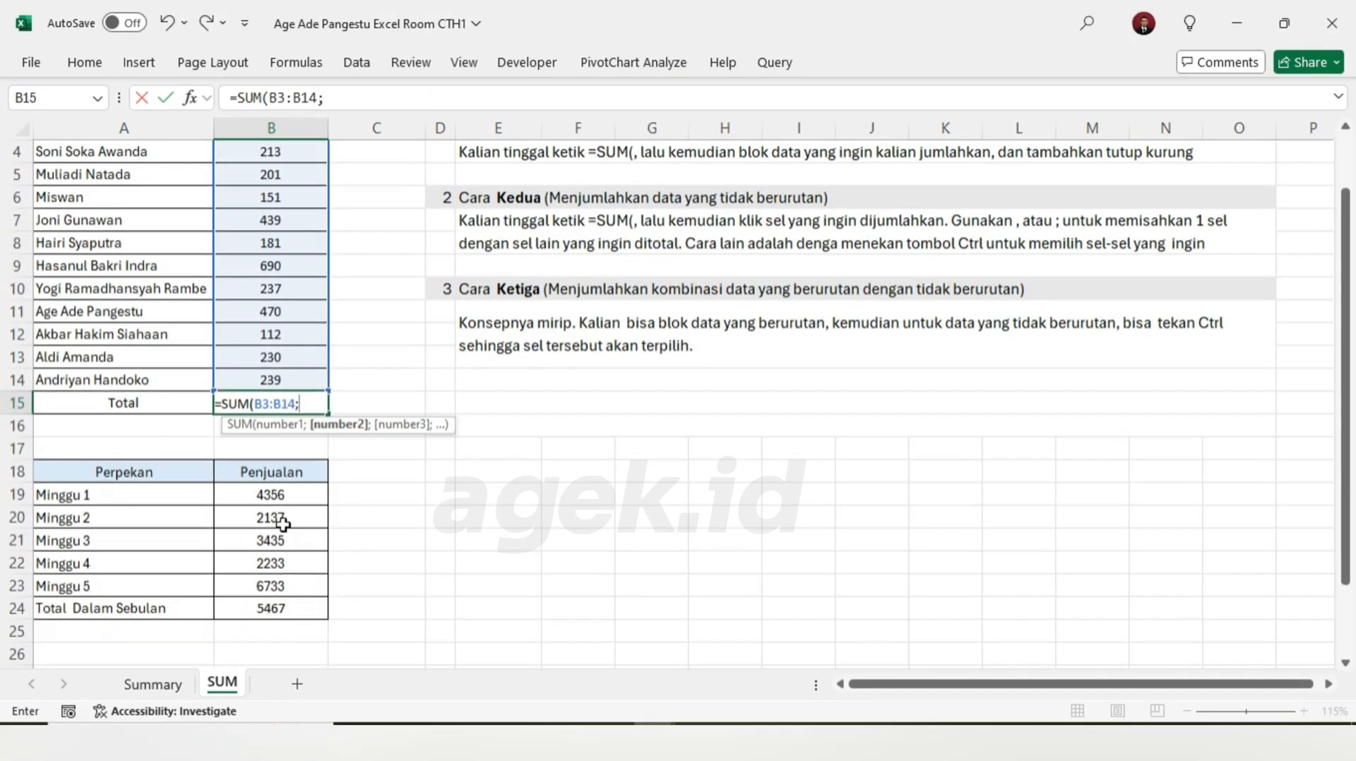
click(301, 587)
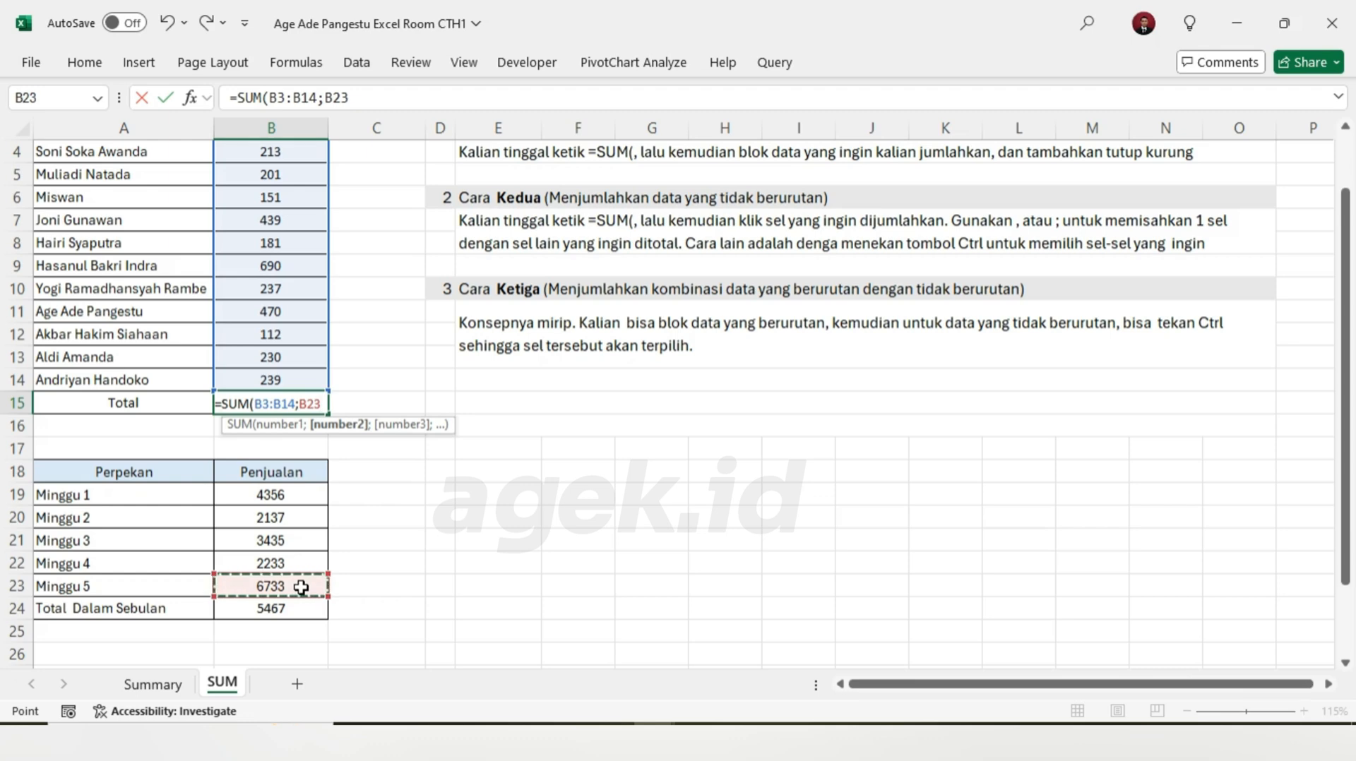
text(;)
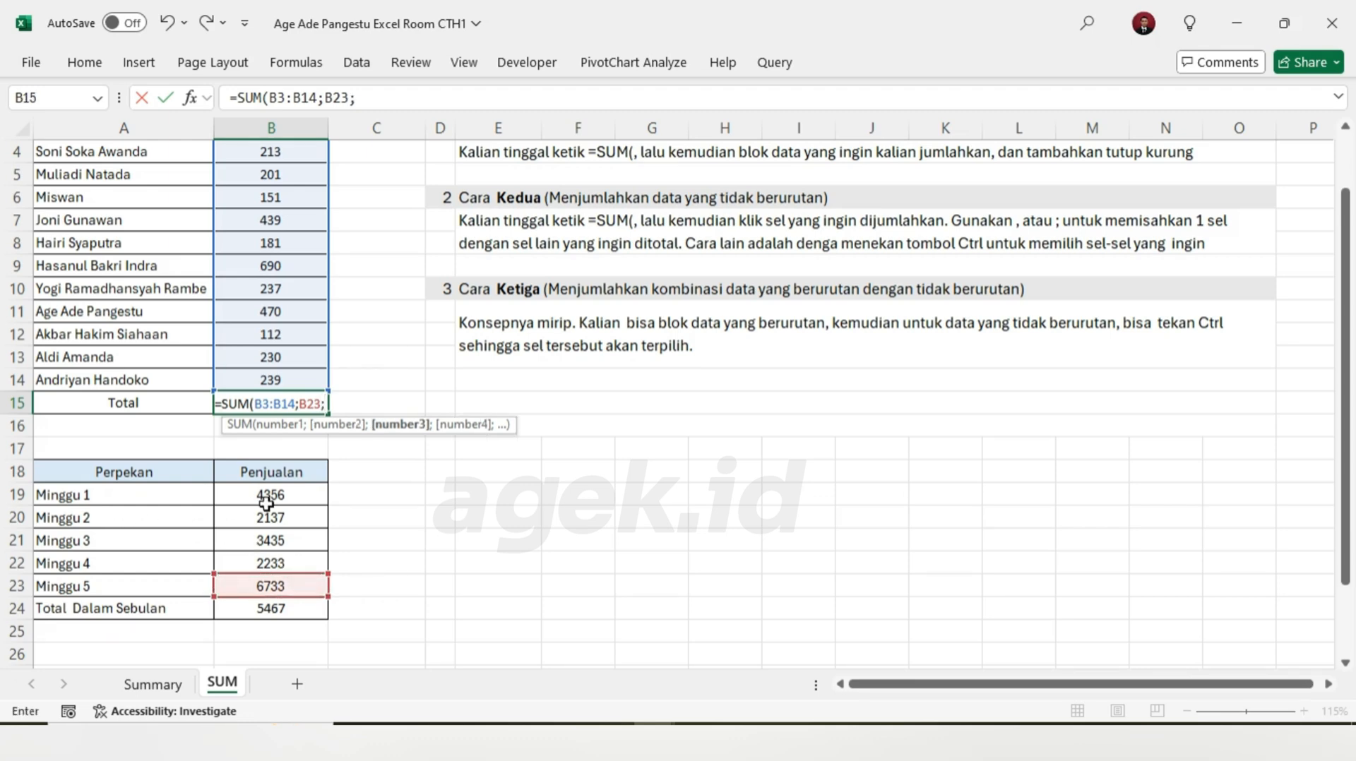
click(245, 523)
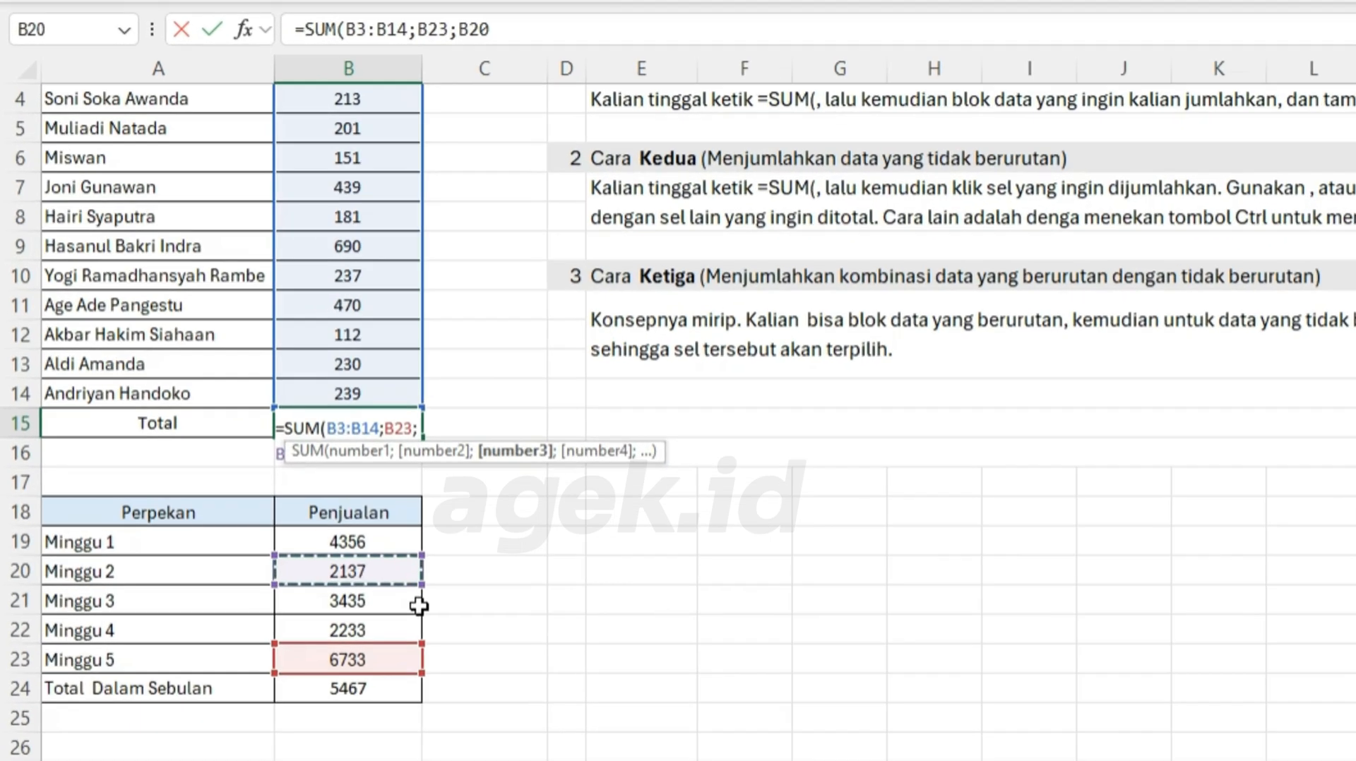
text())
key(Return)
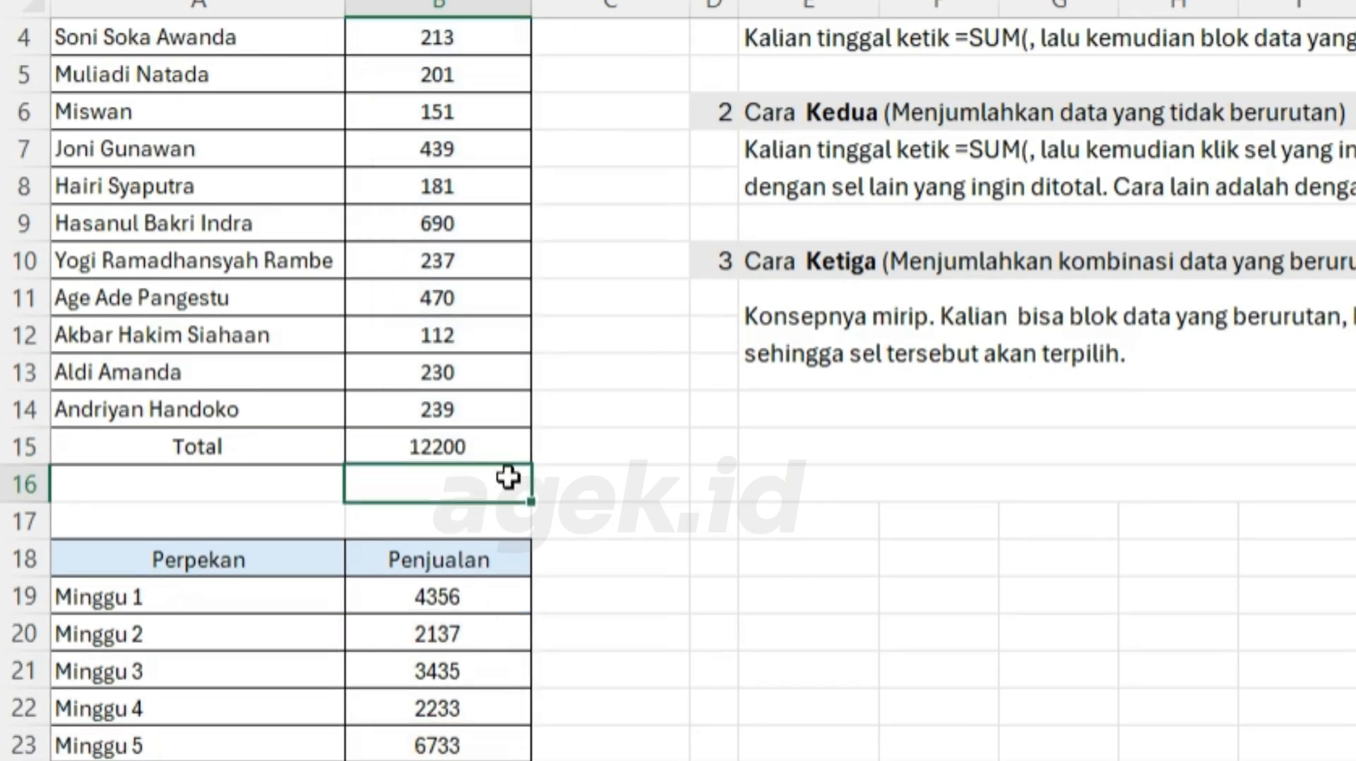
click(548, 469)
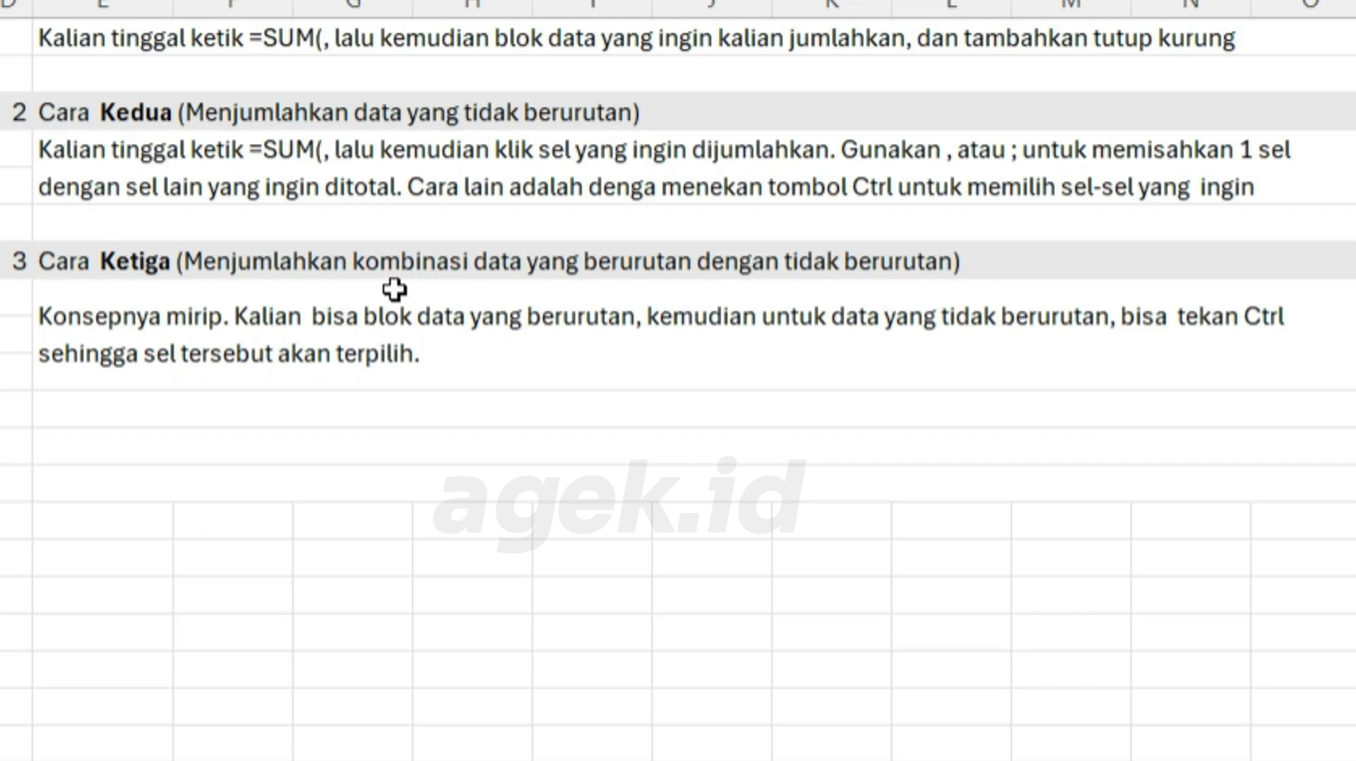
Review the Cara Pertama, Cara Kedua and Cara Ketiga headings in the notes on the three ways of using SUM
click(185, 696)
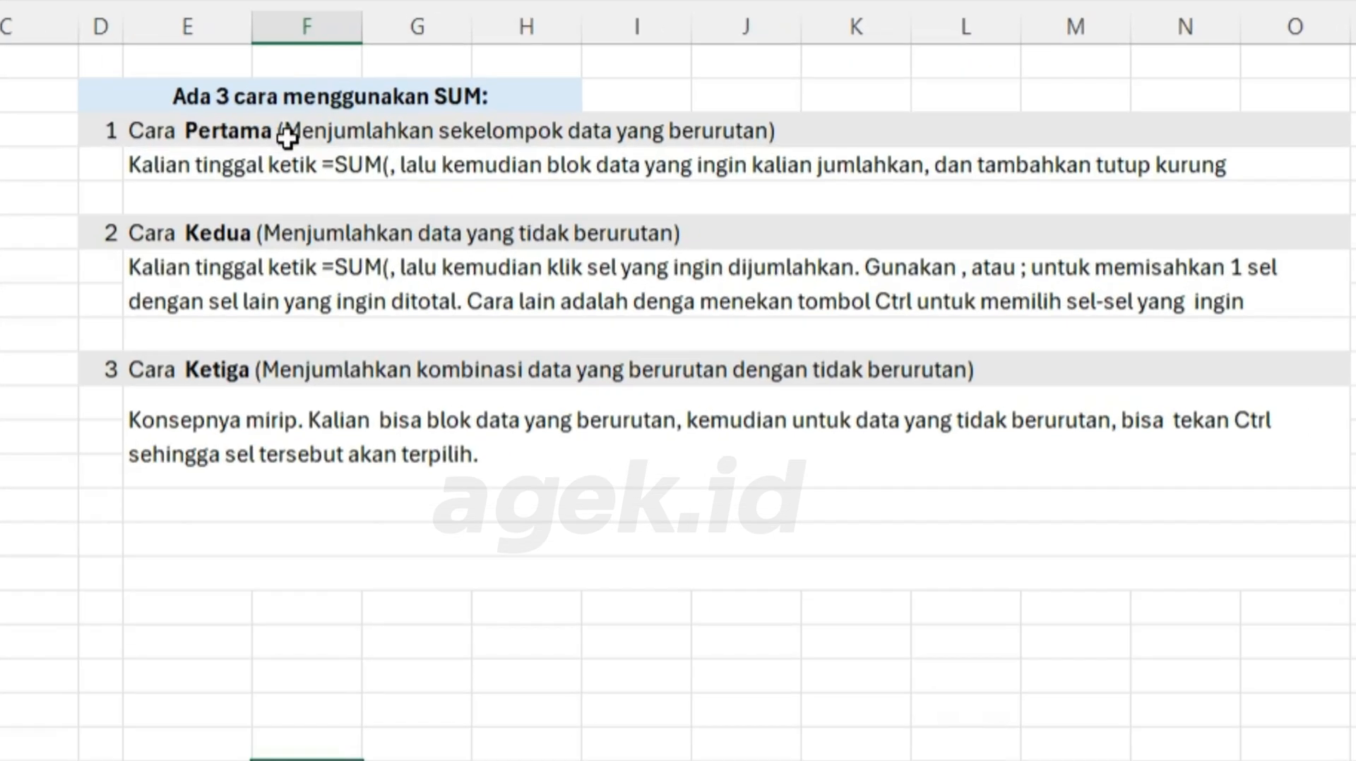
click(534, 203)
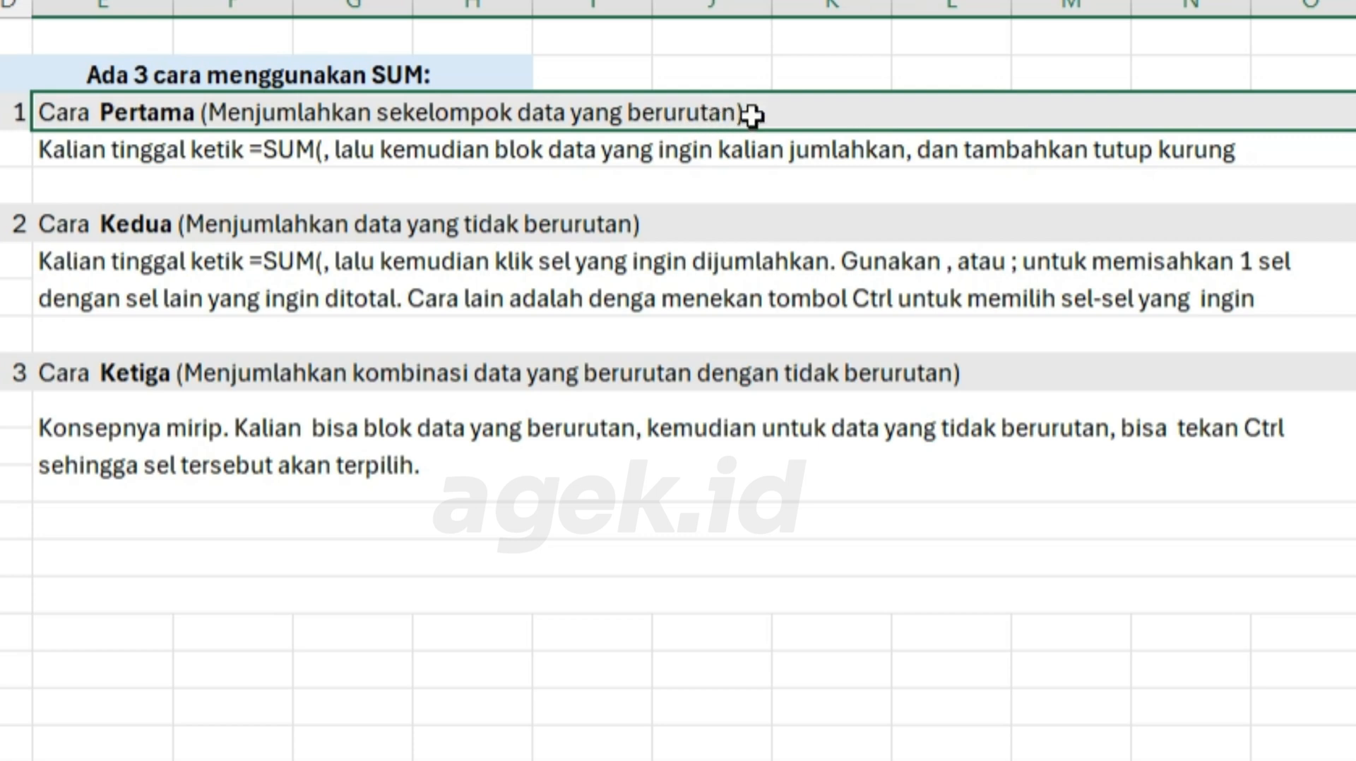
click(212, 230)
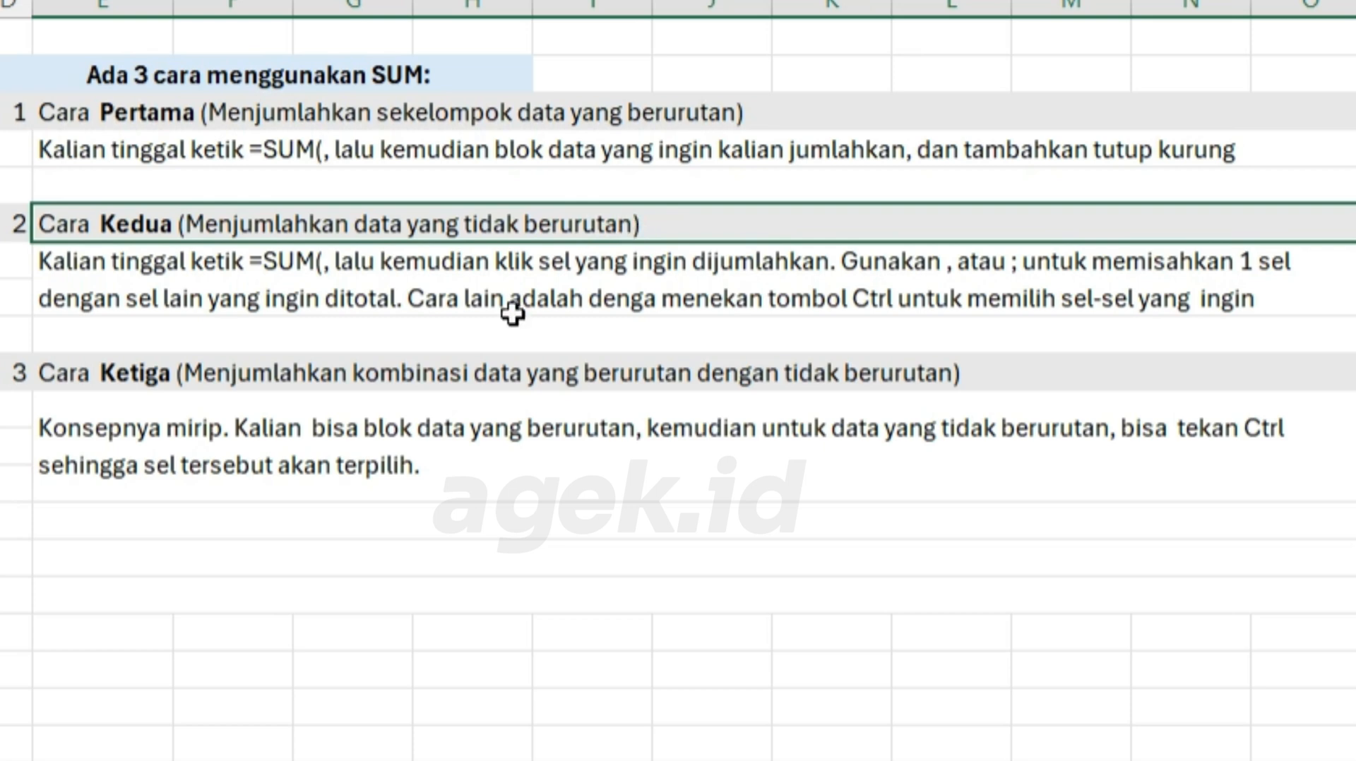
click(267, 381)
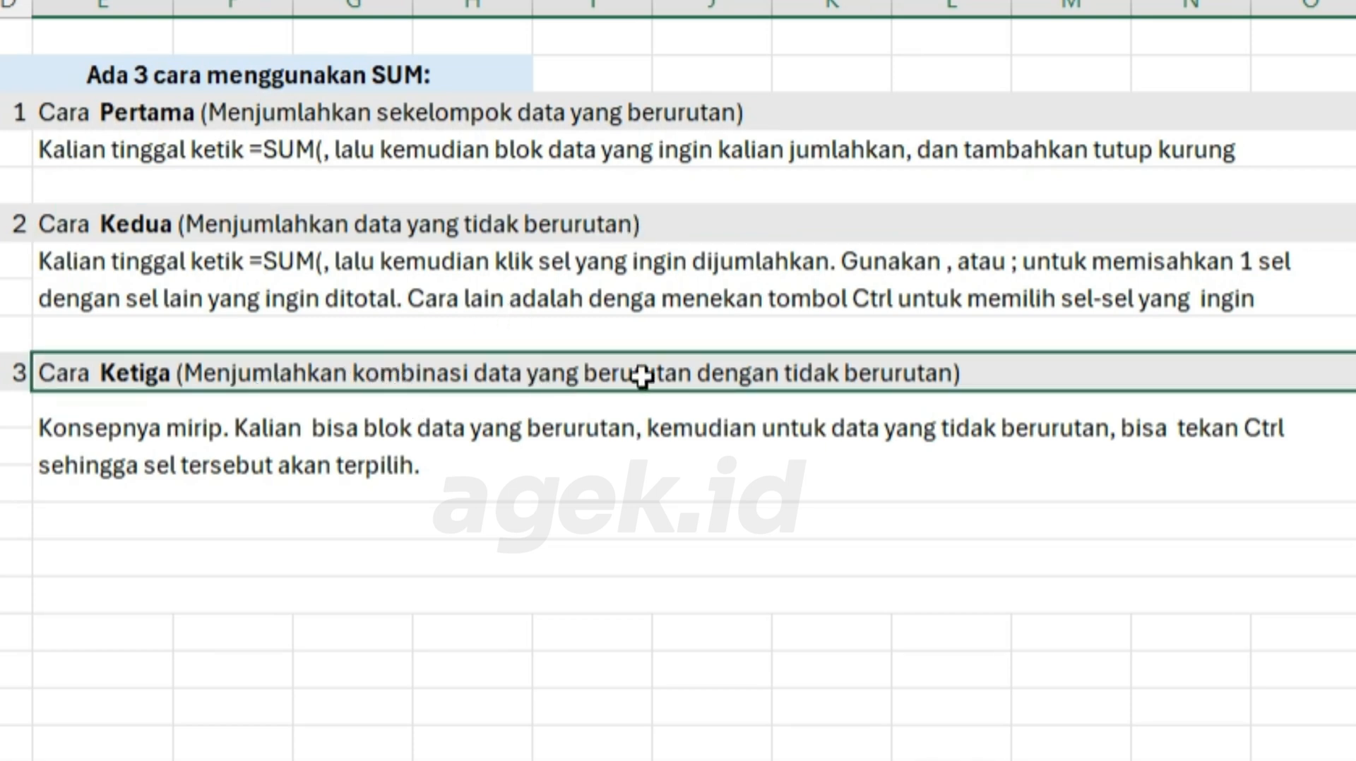
click(909, 562)
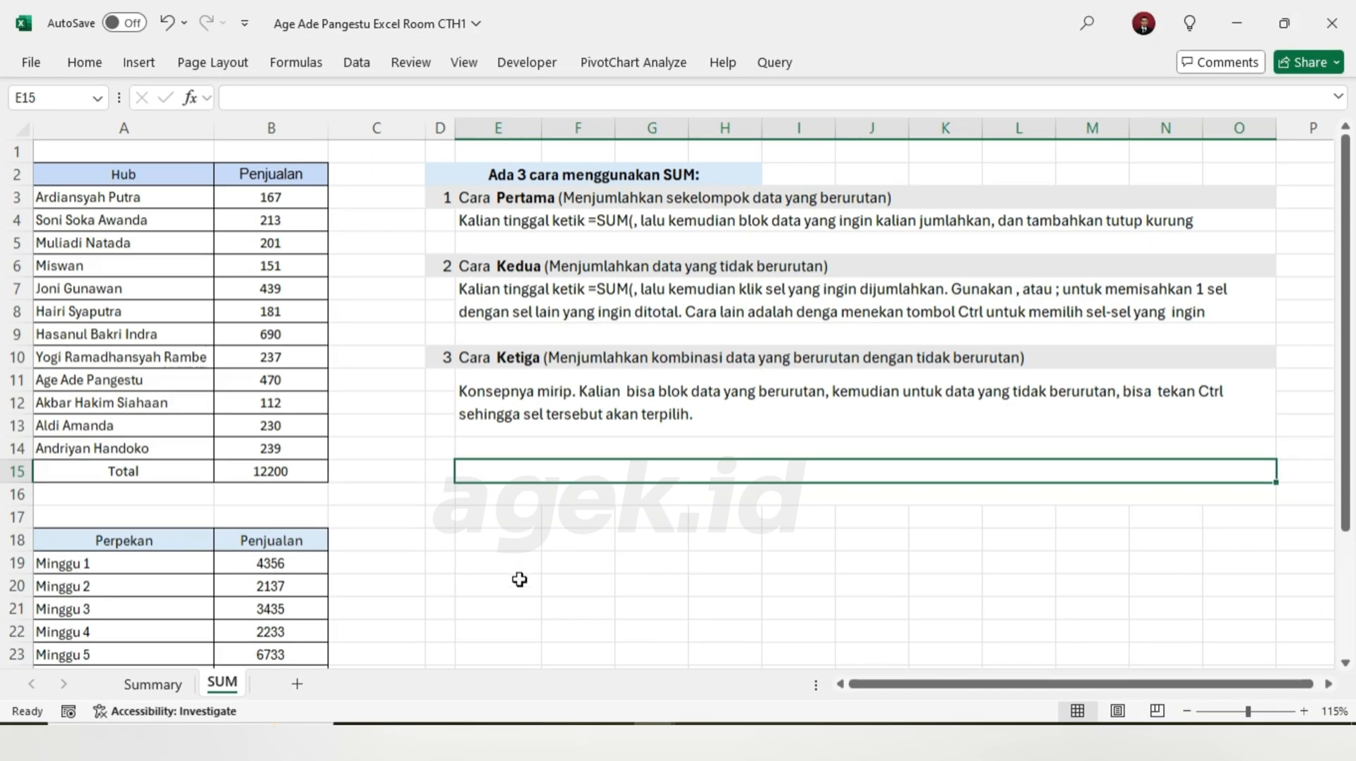
click(315, 663)
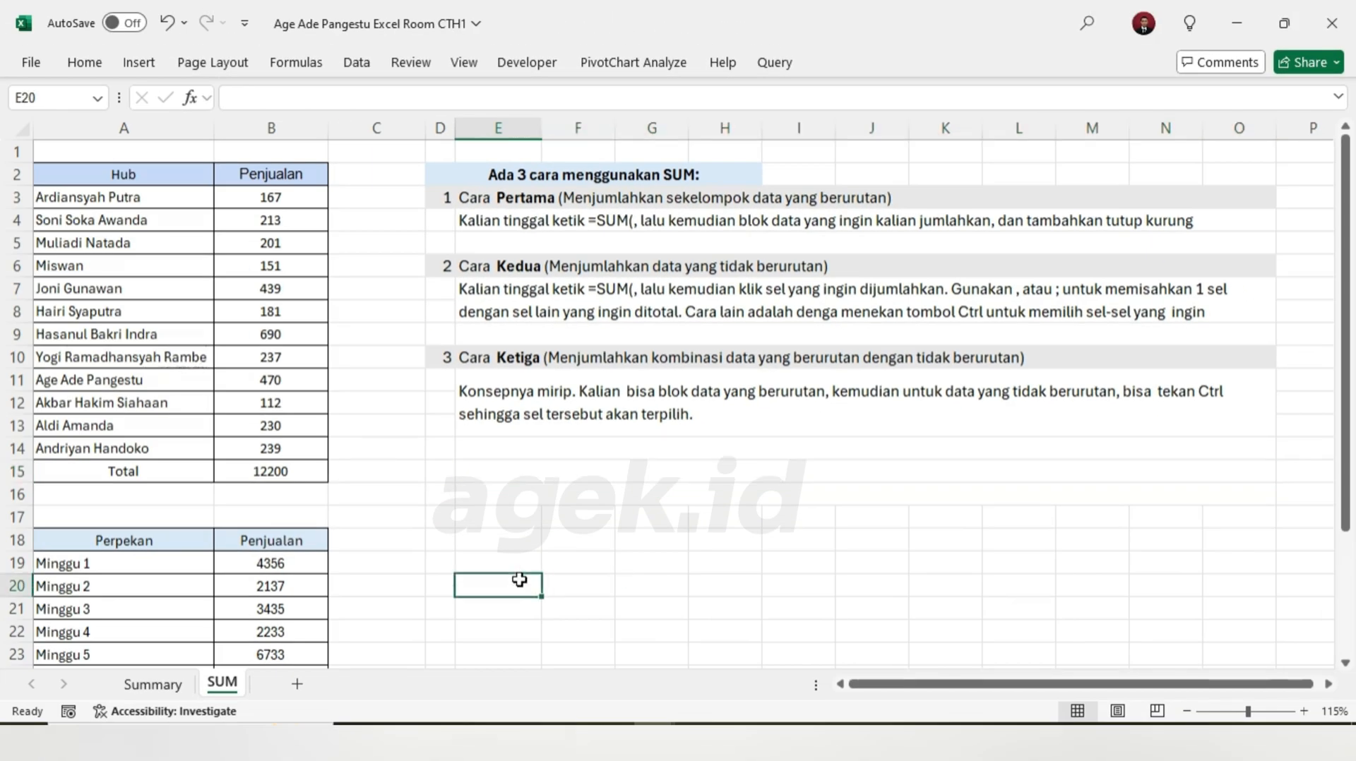